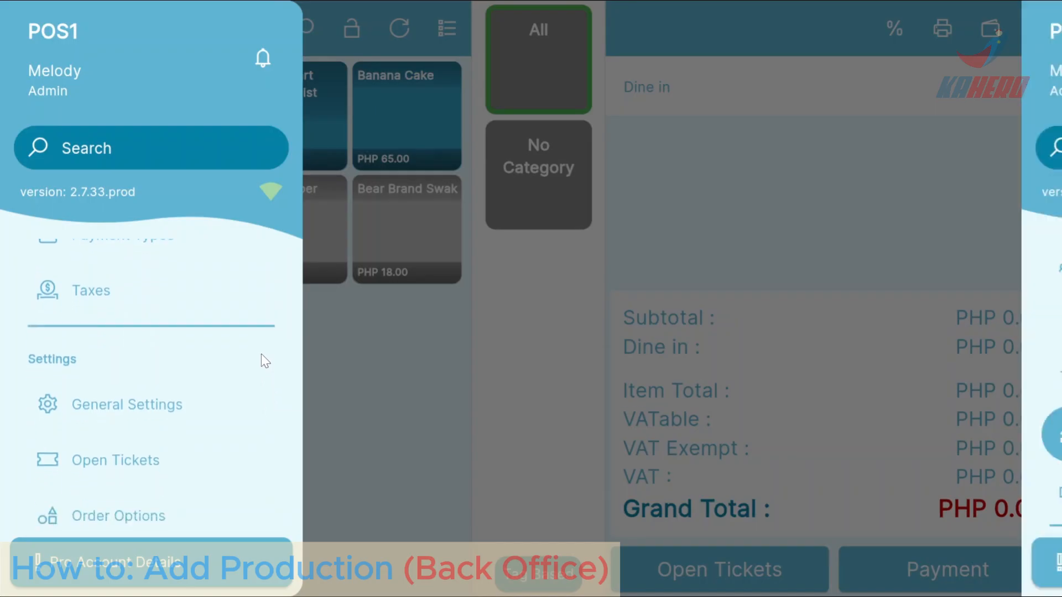
Search the POS menu for "feat", open the Features settings, enable Inventory Management and save
click(593, 148)
text(feat)
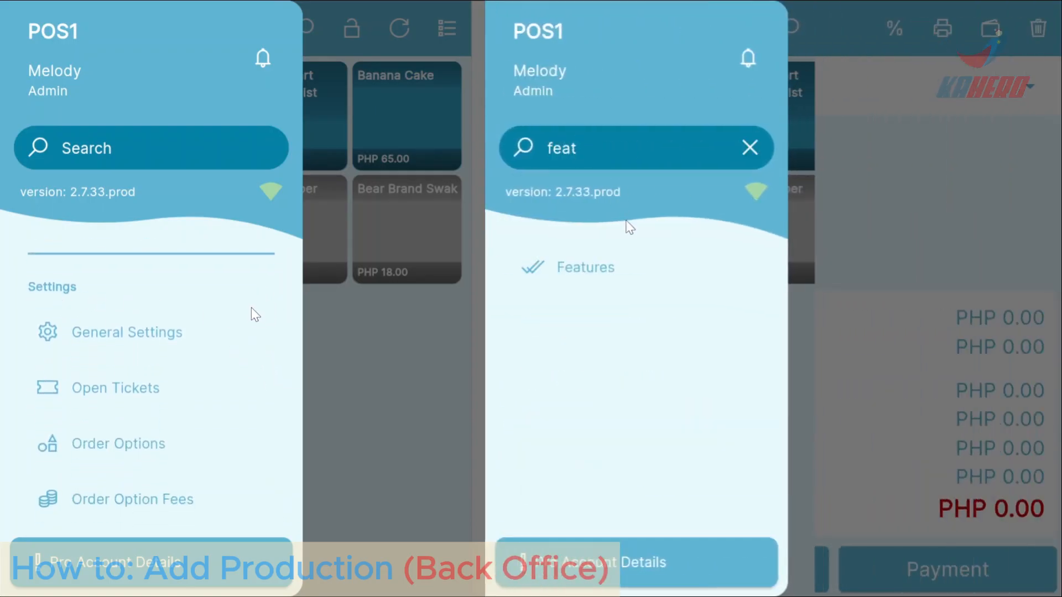
scroll(249, 310, down, 3)
scroll(256, 345, down, 1)
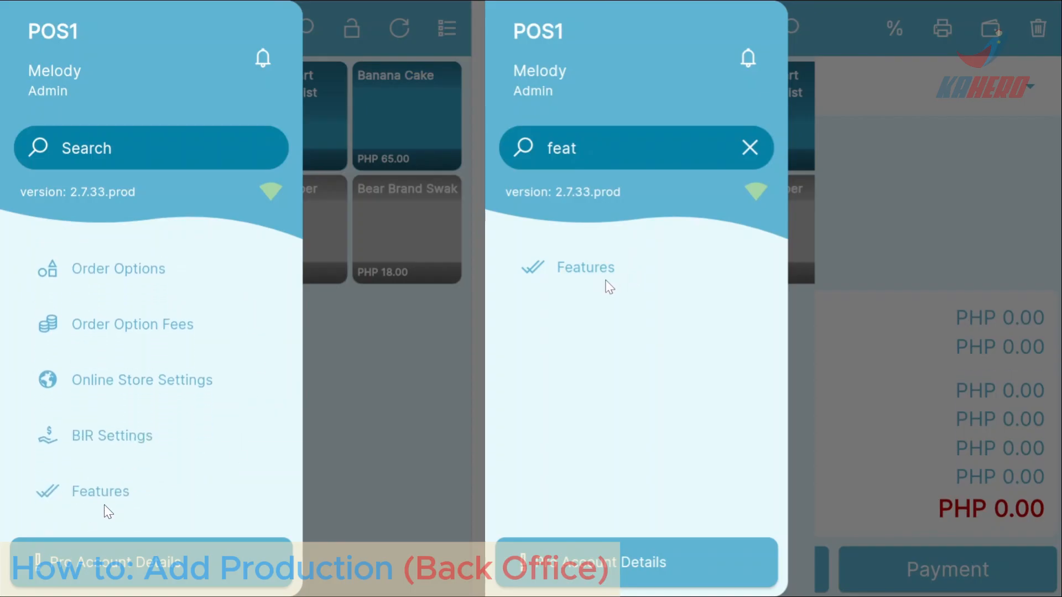
click(155, 498)
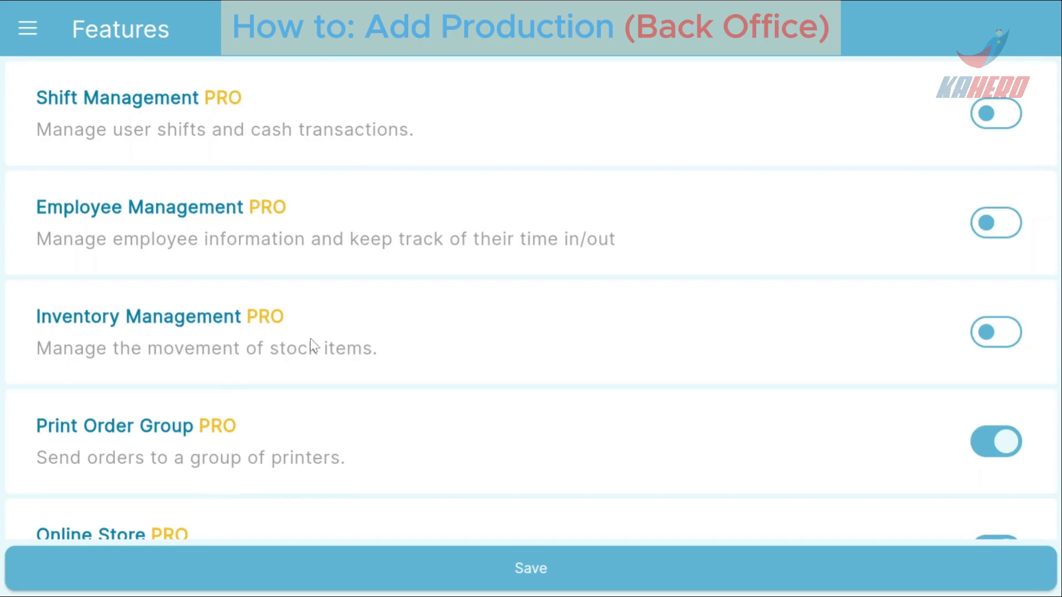
click(416, 339)
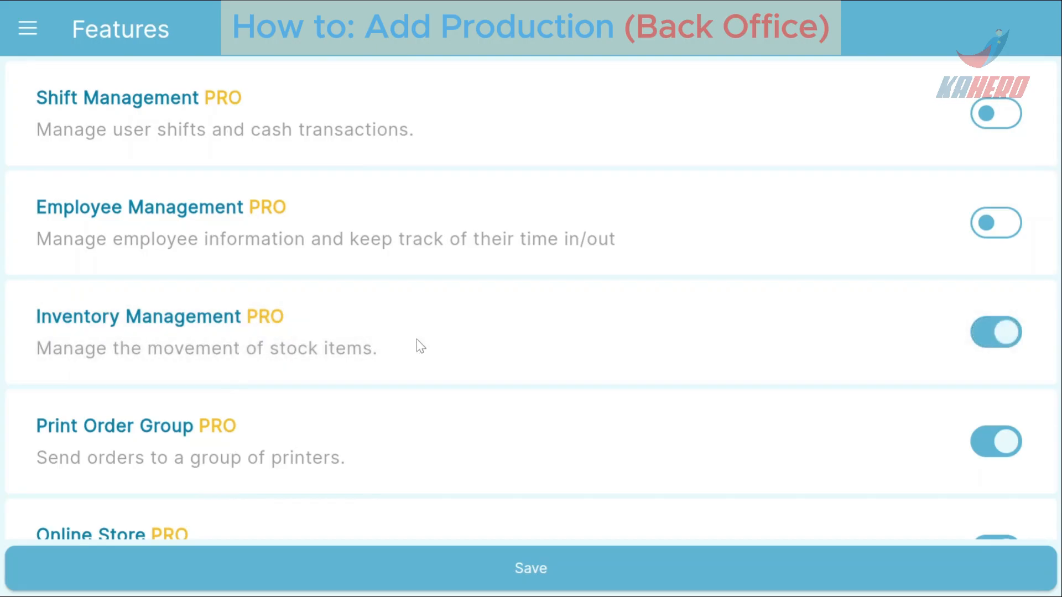
click(540, 579)
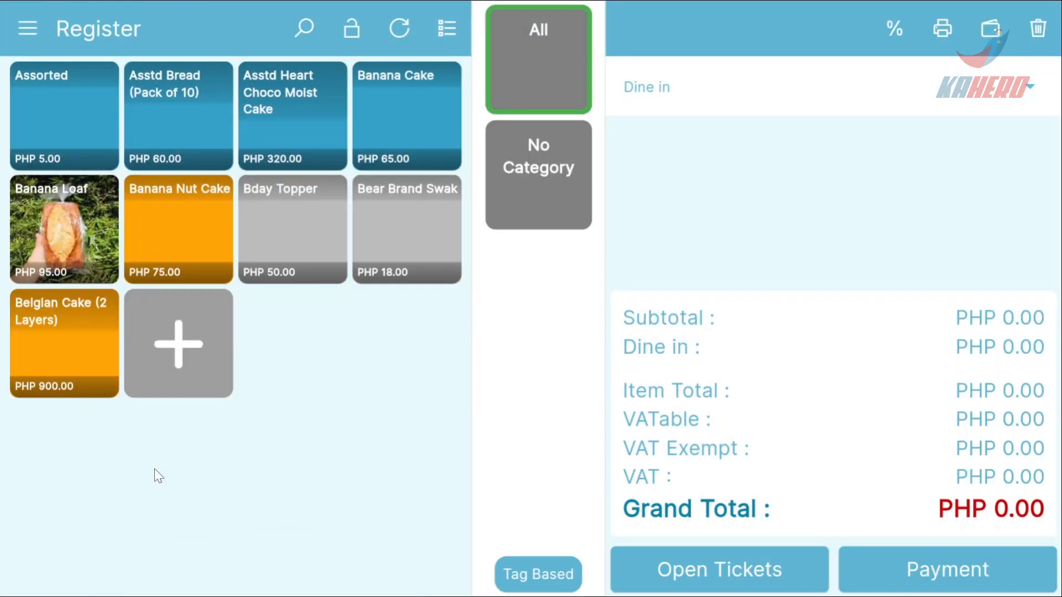
click(27, 29)
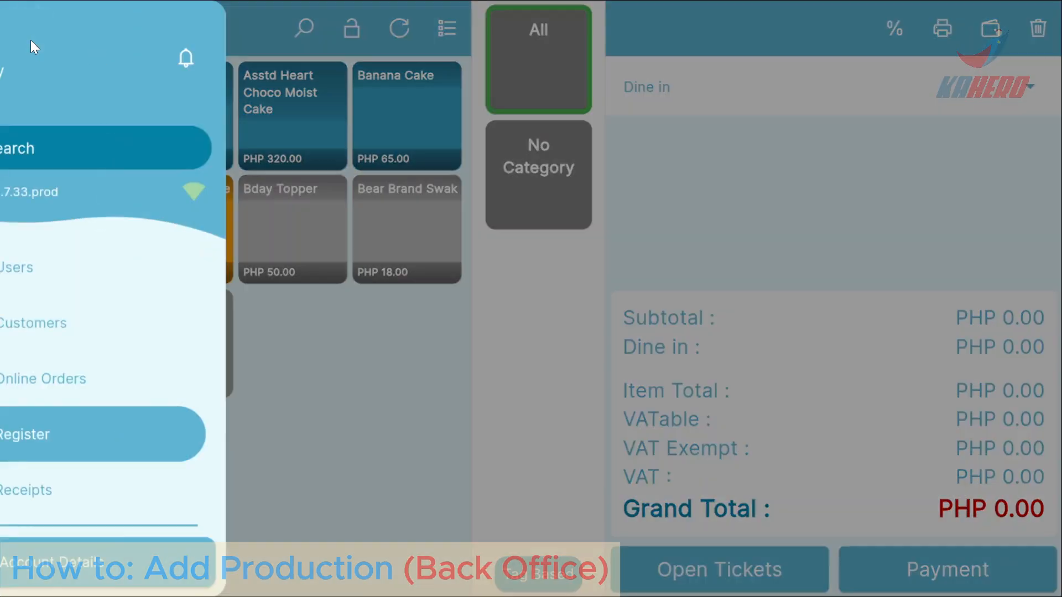
scroll(235, 350, down, 10)
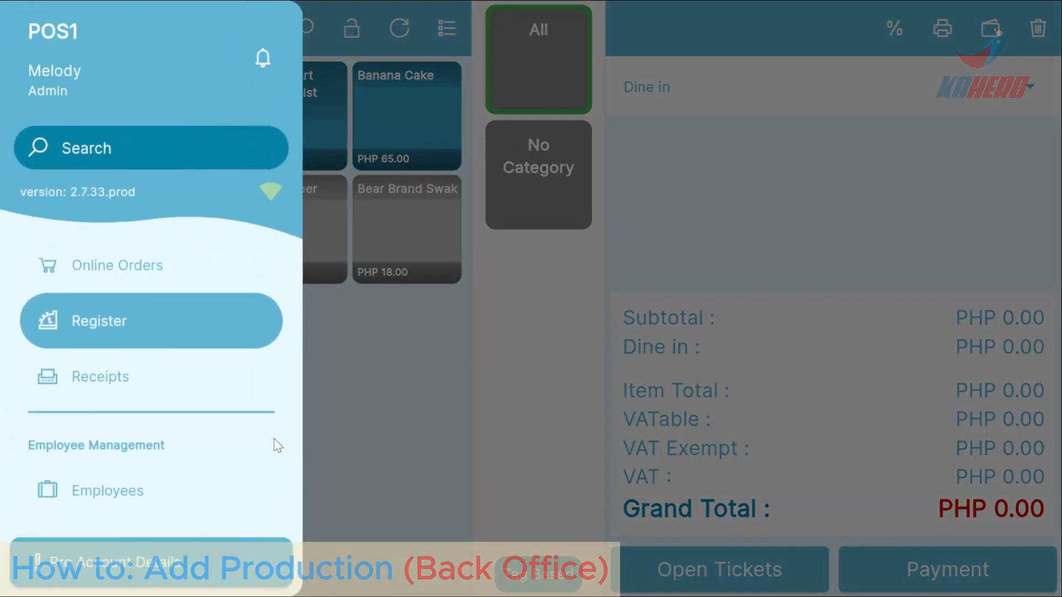
scroll(267, 448, down, 10)
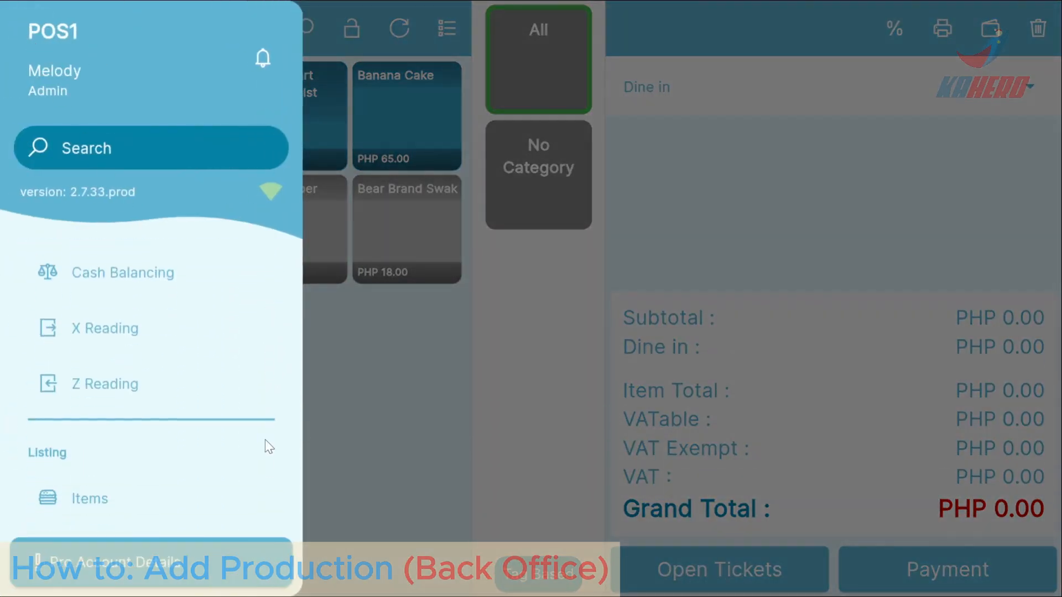
scroll(271, 332, down, 10)
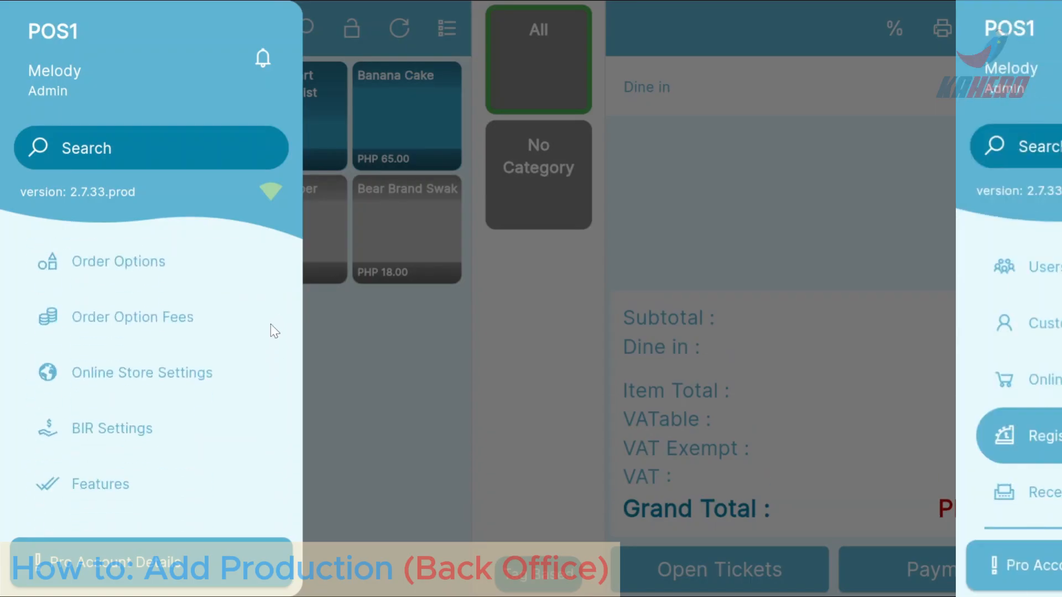
scroll(268, 365, down, 5)
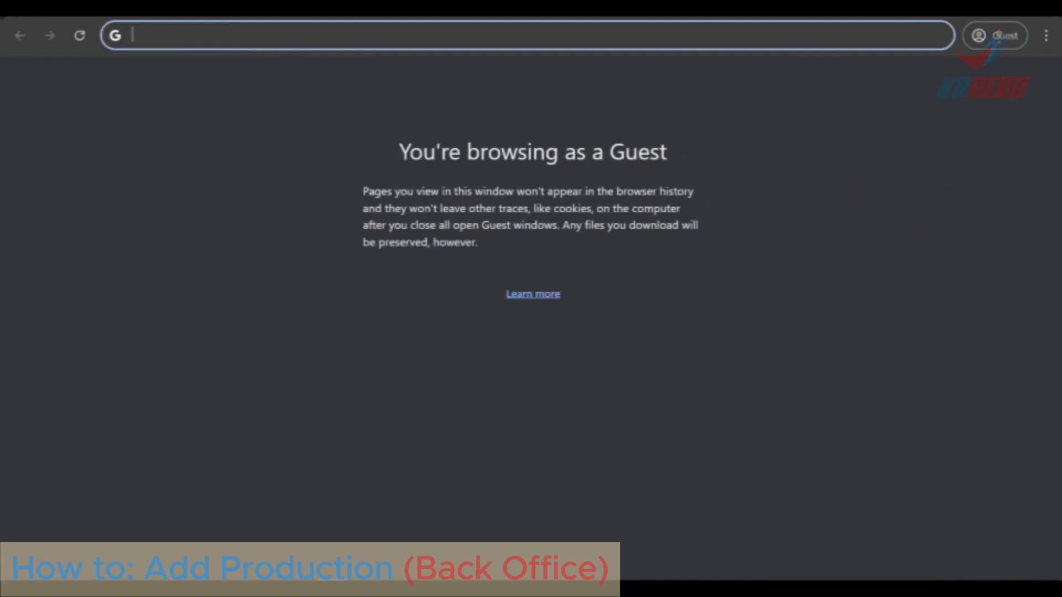
Switch to the web browser and open the back office site at app.kahero.co
text(app.k)
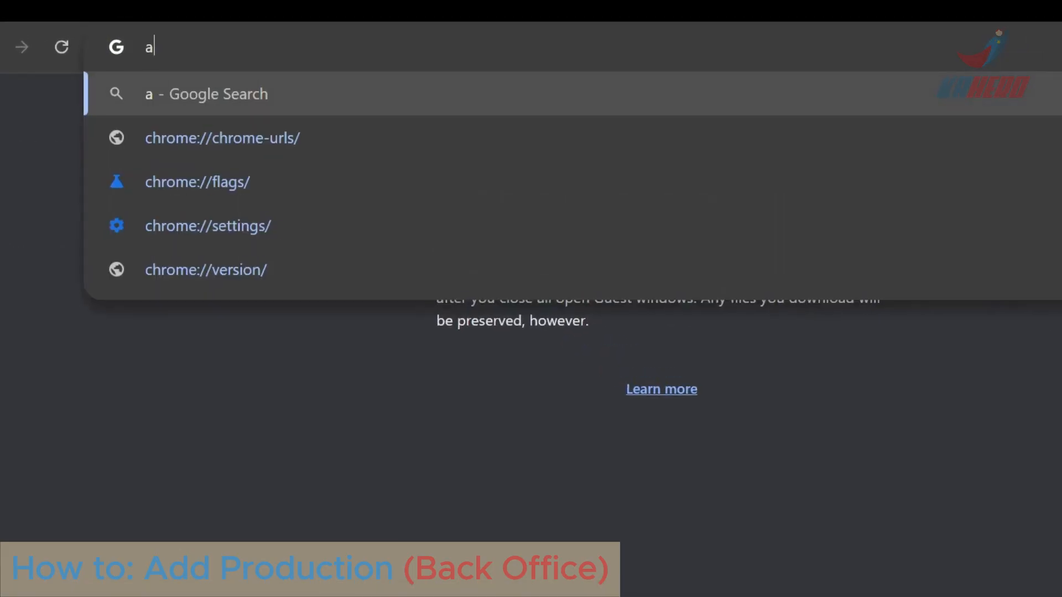
text(ahero.co)
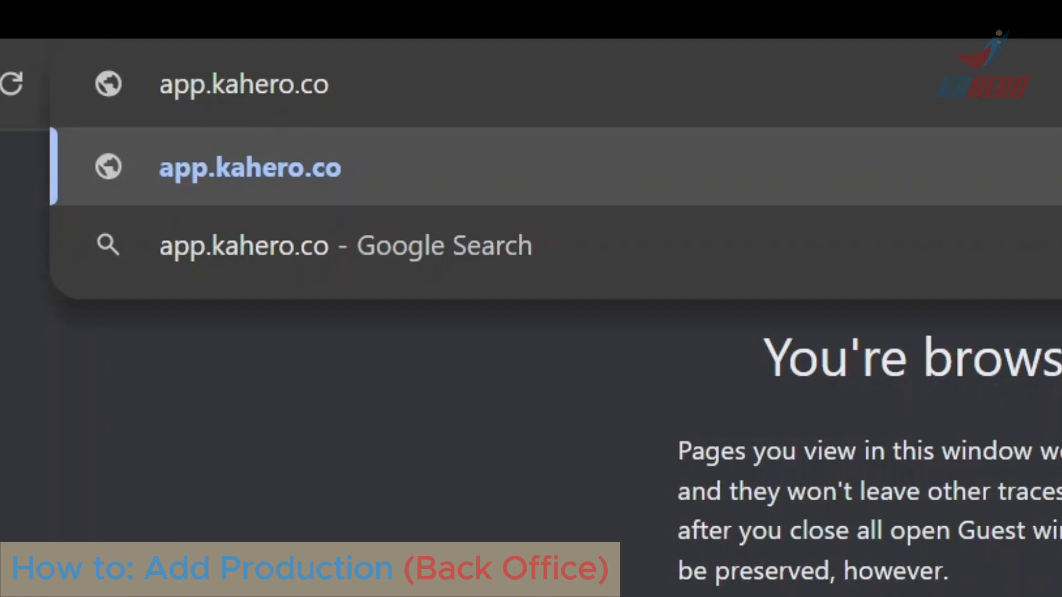
key(Return)
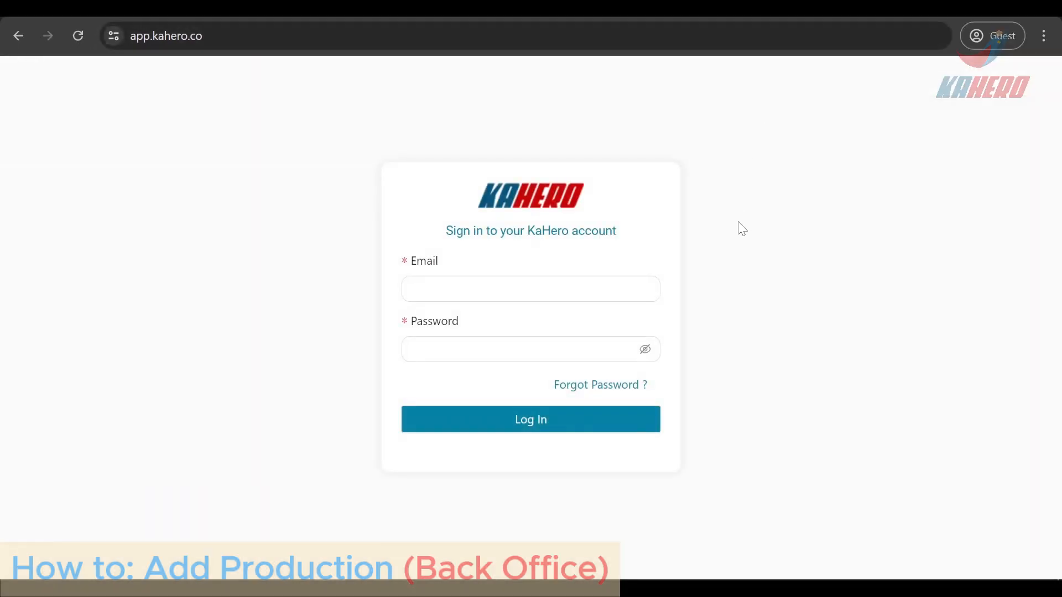
Sign in to the KaHero account with the account email and password
click(520, 289)
key(ctrl+v)
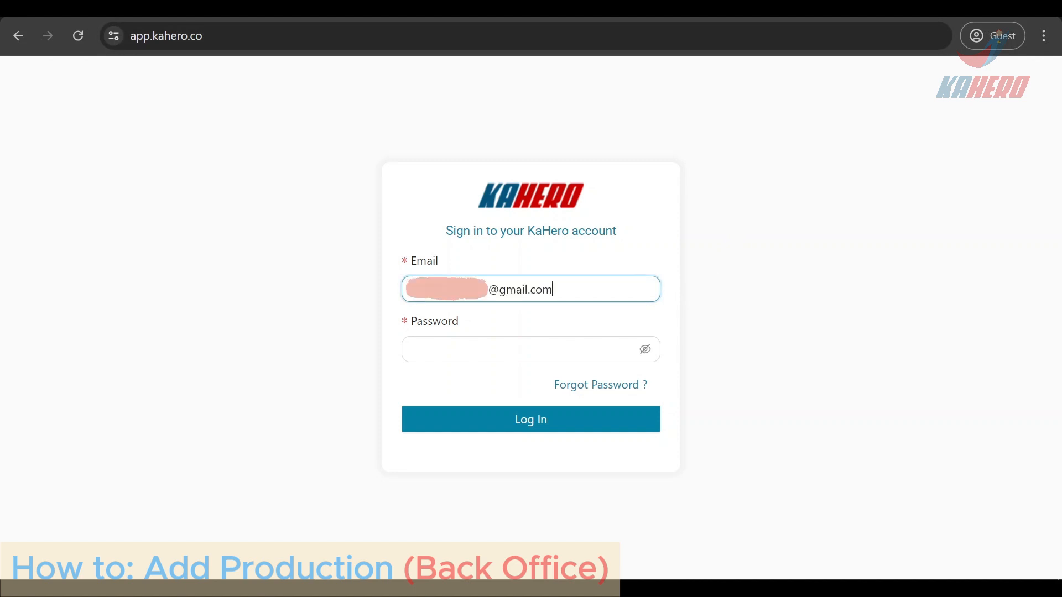
click(621, 340)
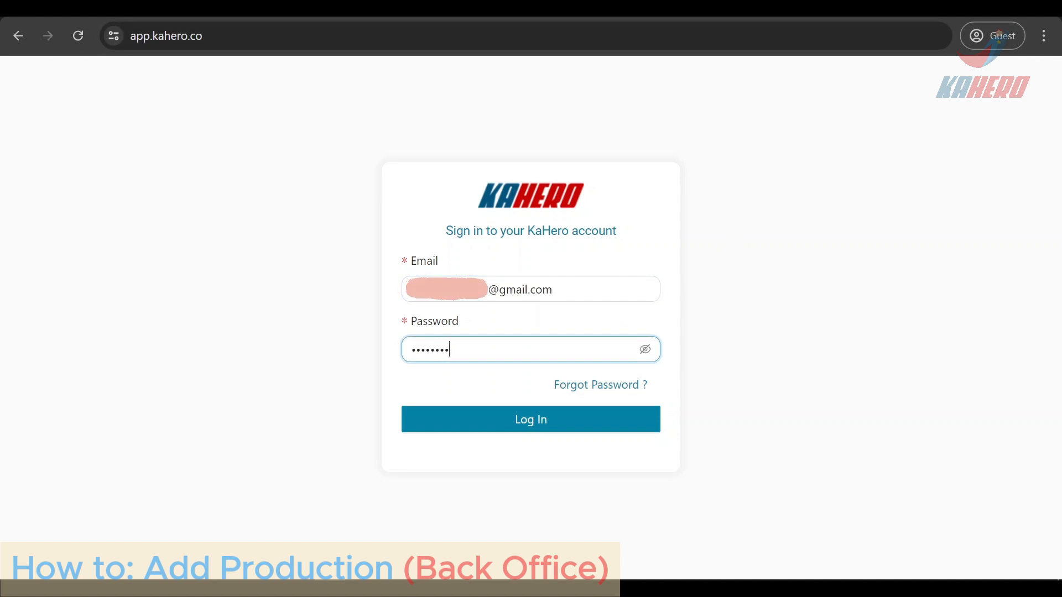
key(Return)
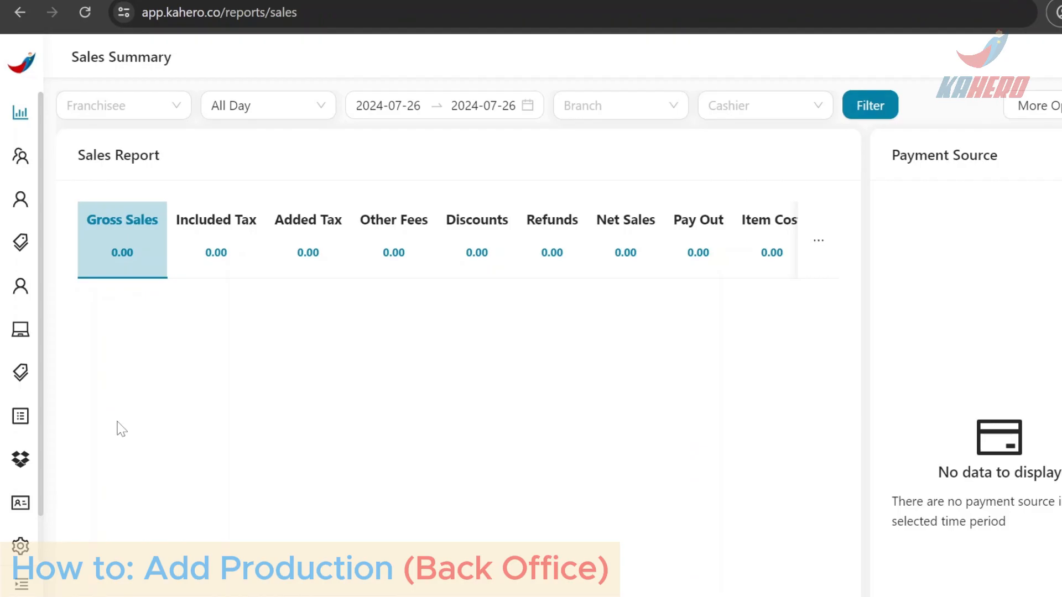
Create a new item from the Items list, named White Sugar with a price of 0
mouse_move(15, 256)
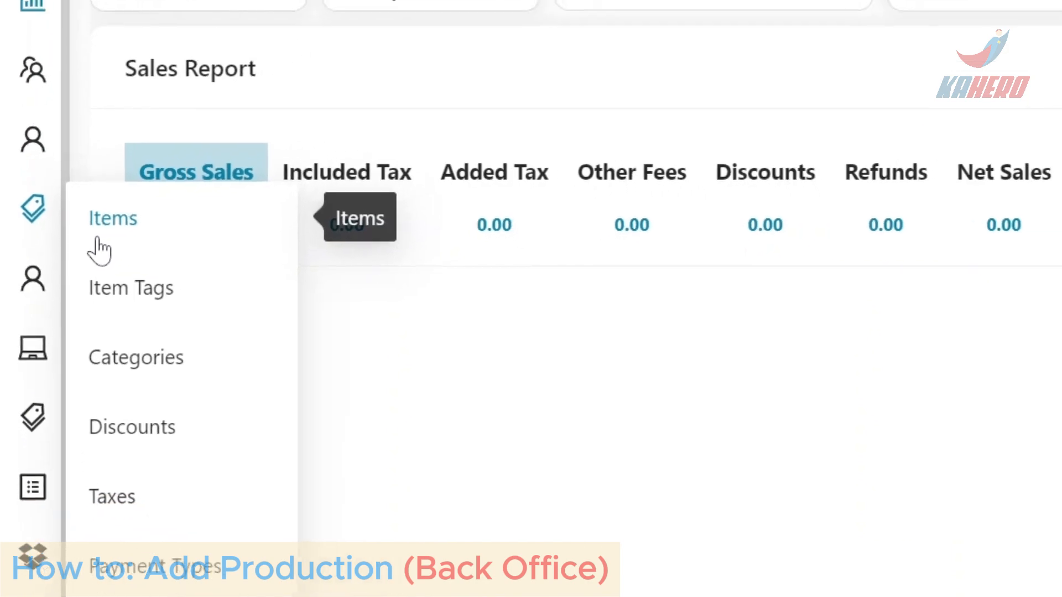
click(99, 244)
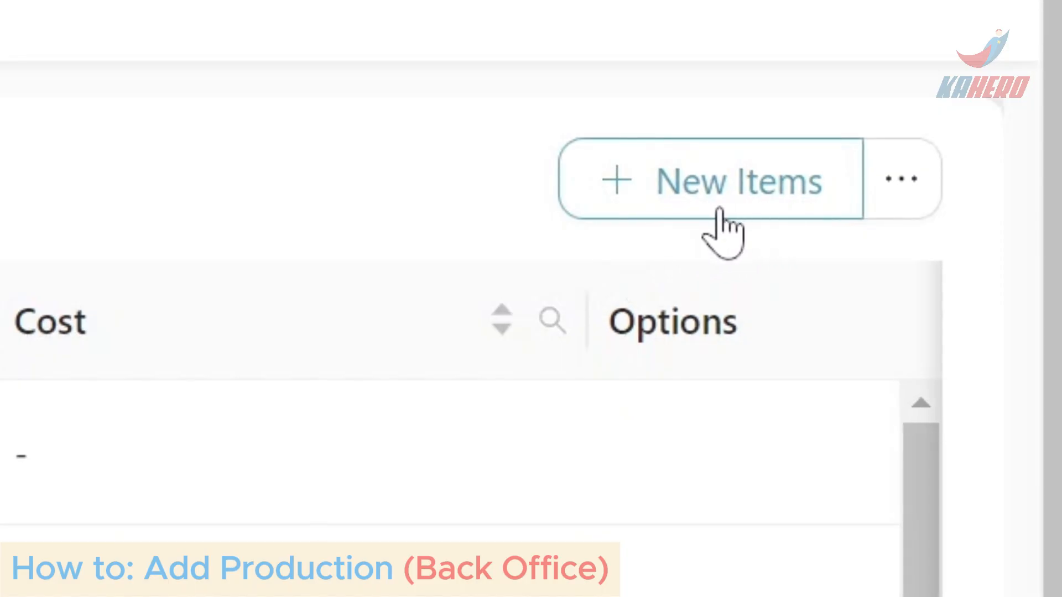
click(778, 211)
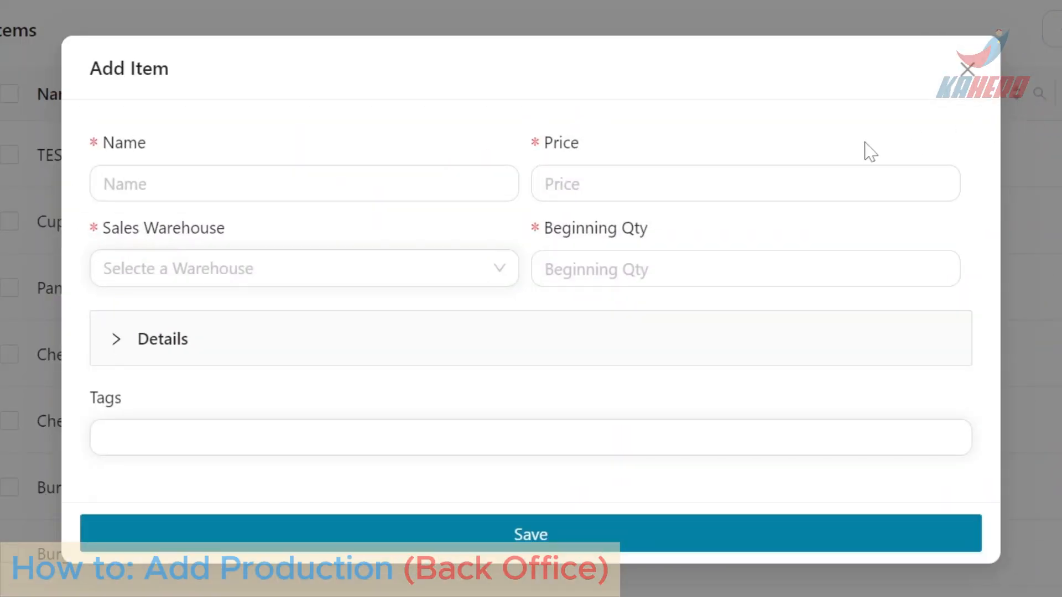
click(304, 184)
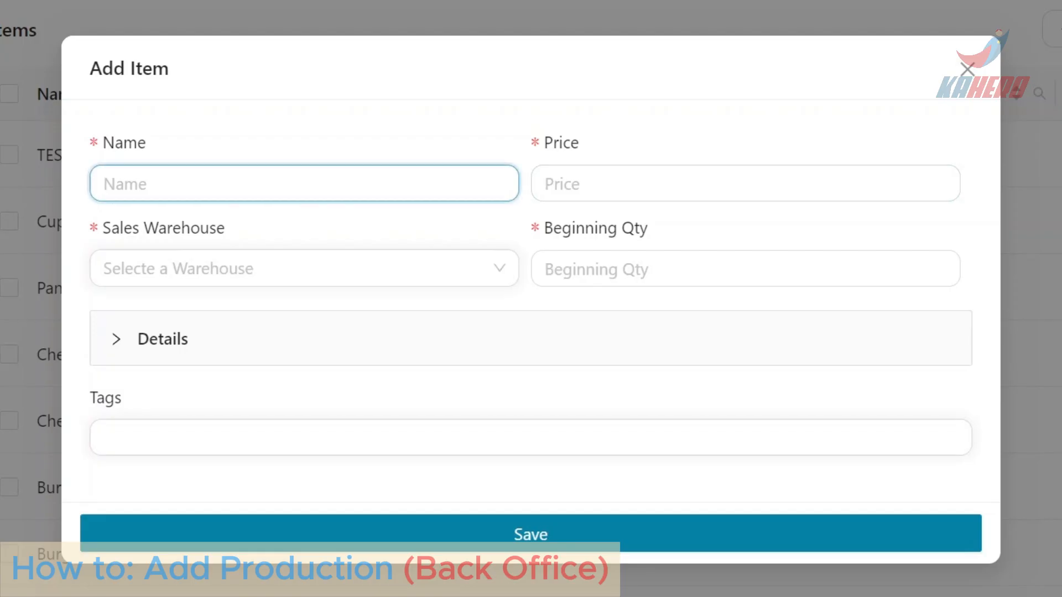
text(White Sugar)
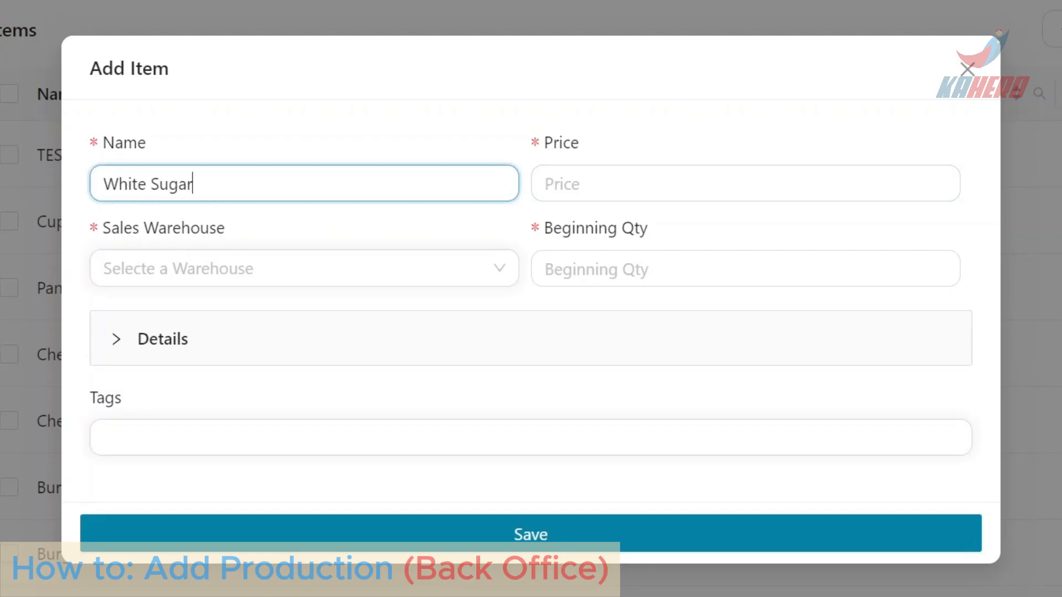
key(Tab)
text(0)
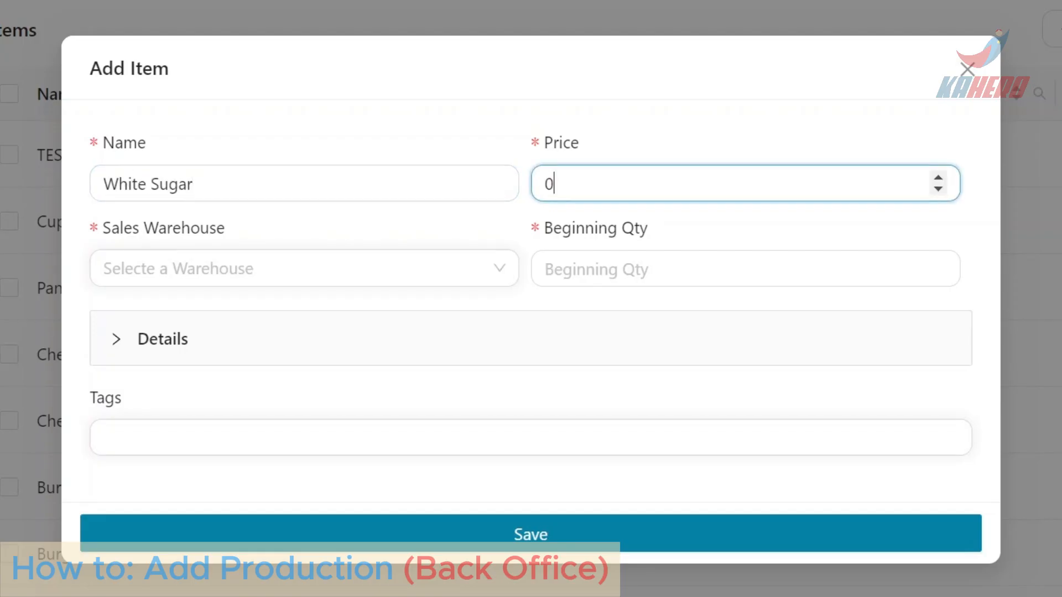
Set White Sugar's sales warehouse to Bonifacio and its beginning quantity to 100
click(505, 270)
drag(507, 315, 515, 437)
click(213, 533)
key(Tab)
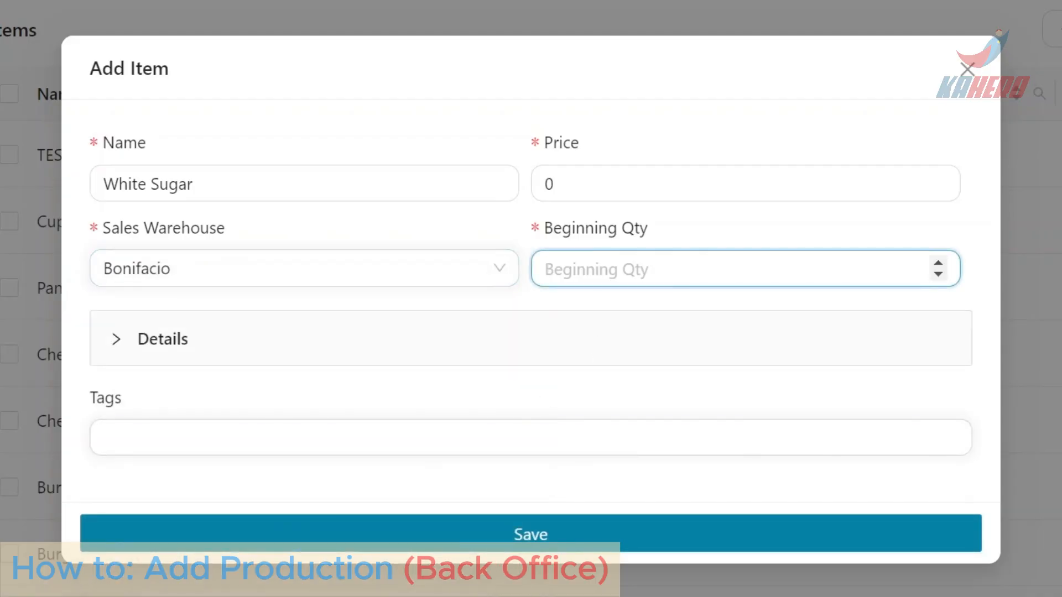
text(100)
In White Sugar's details, disable Sale Item, enable Raw Material and set the category to Ingredients
click(616, 342)
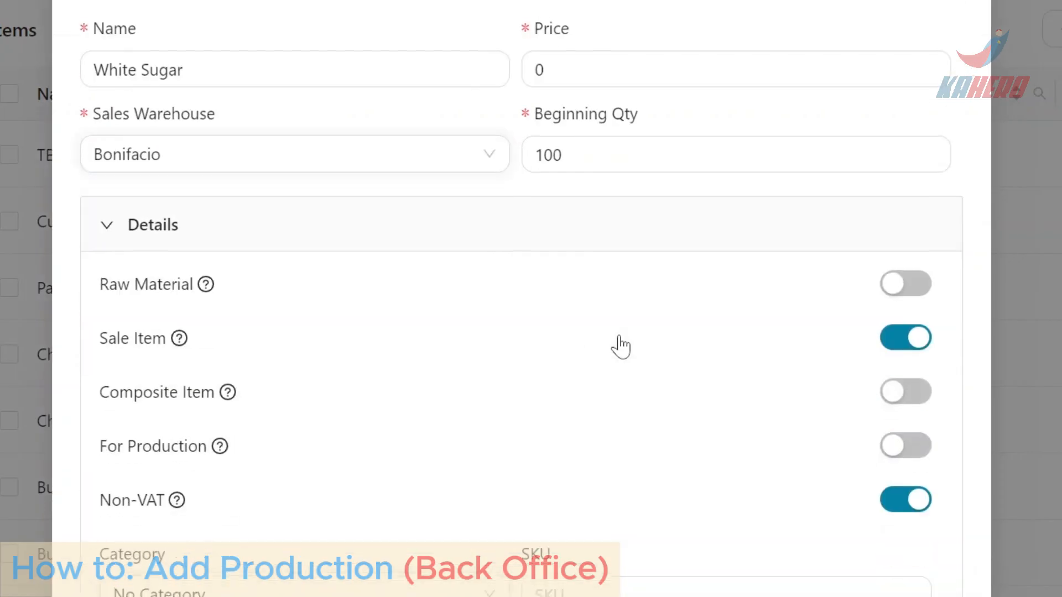
click(901, 339)
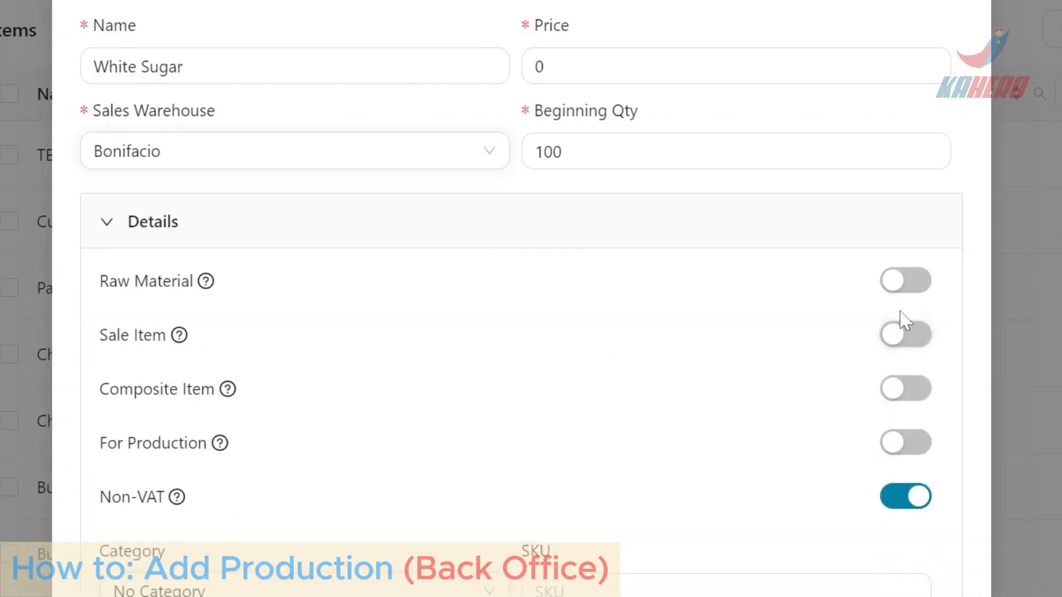
click(907, 283)
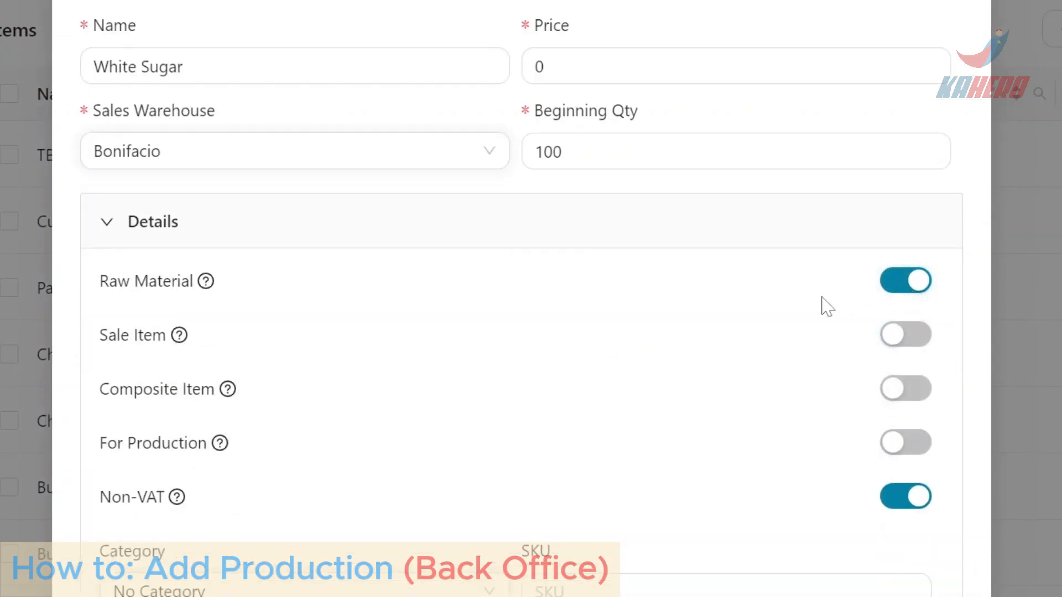
scroll(774, 310, down, 2)
click(492, 476)
click(410, 391)
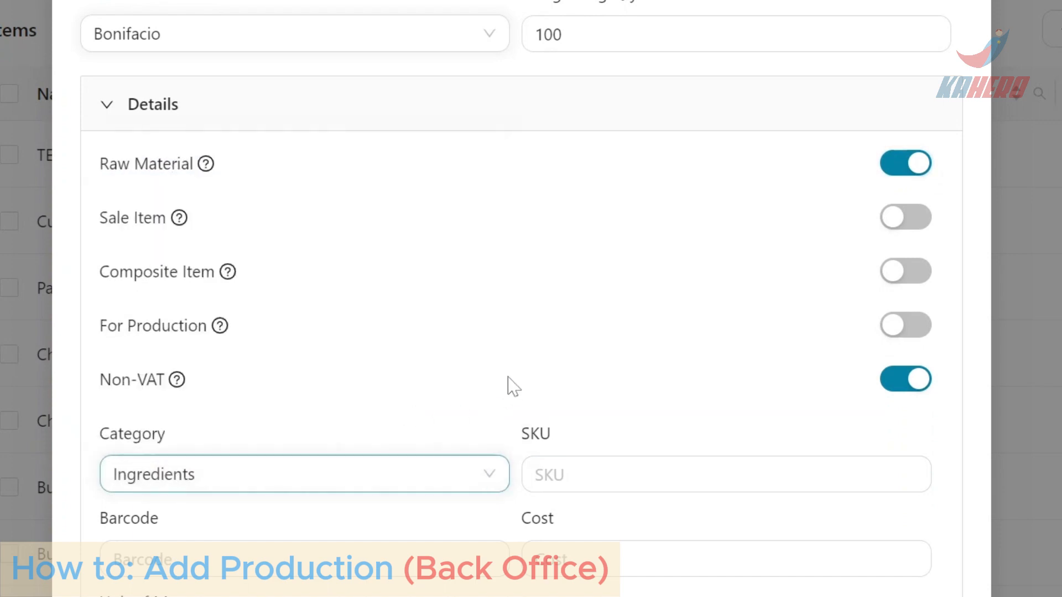
Open White Sugar's unit of measurement for entry and save the new item
scroll(513, 386, down, 2)
click(474, 525)
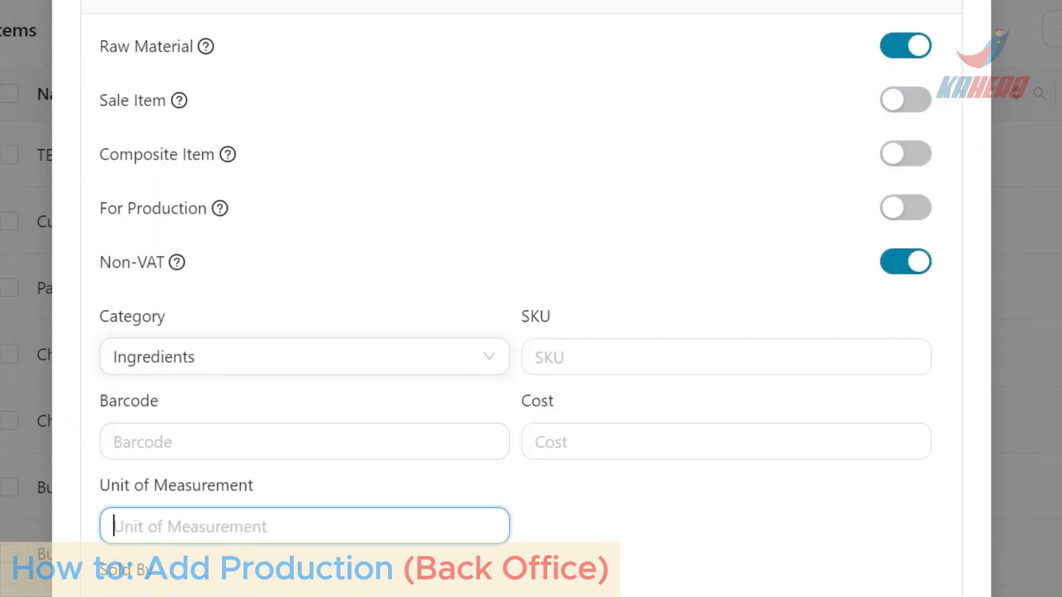
scroll(640, 491, up, 2)
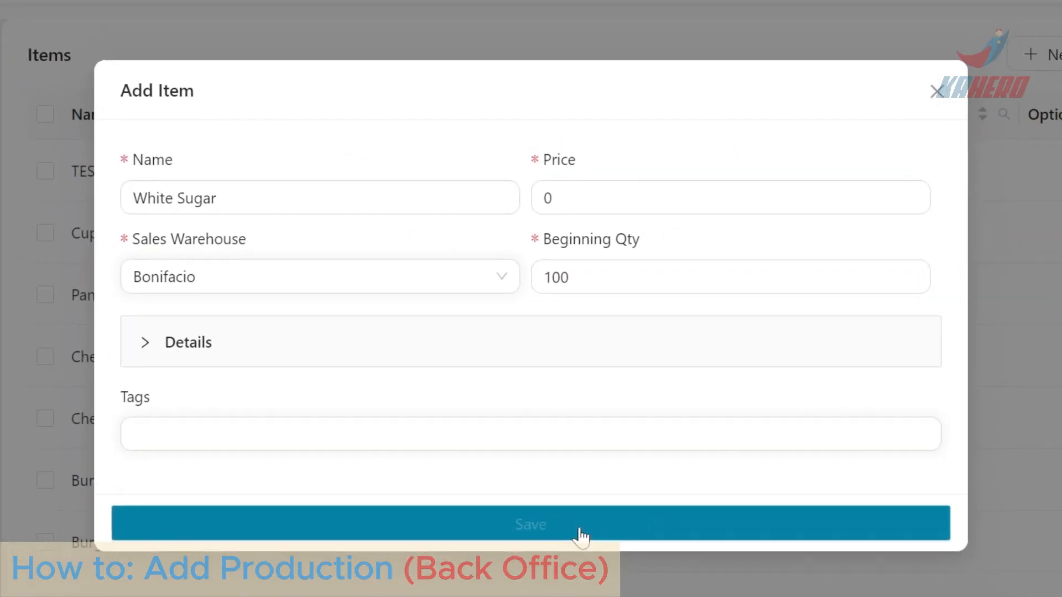
click(580, 532)
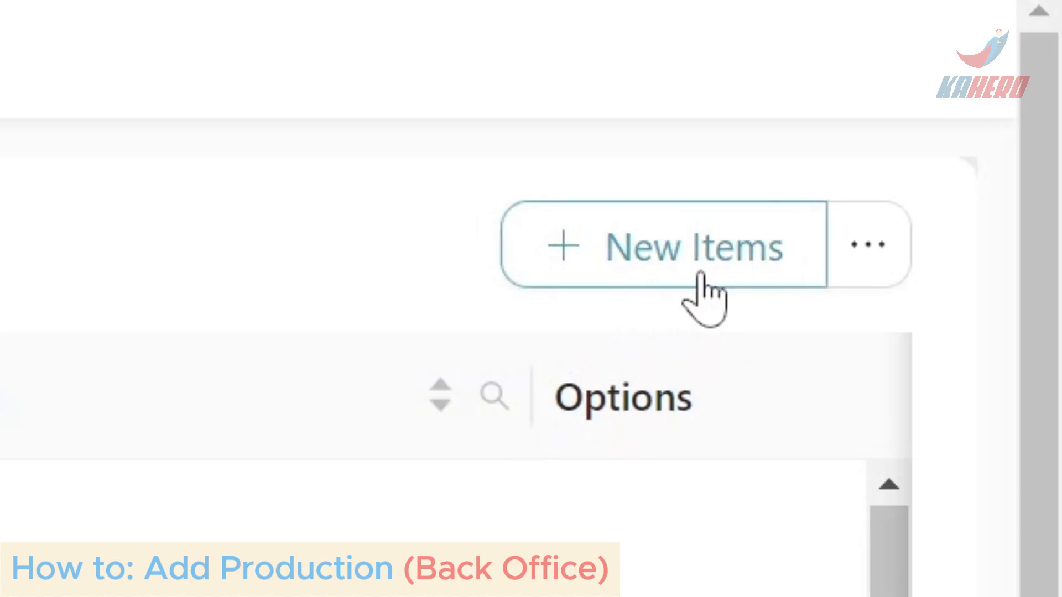
Create another new item named White Cake with a price of 150
click(700, 274)
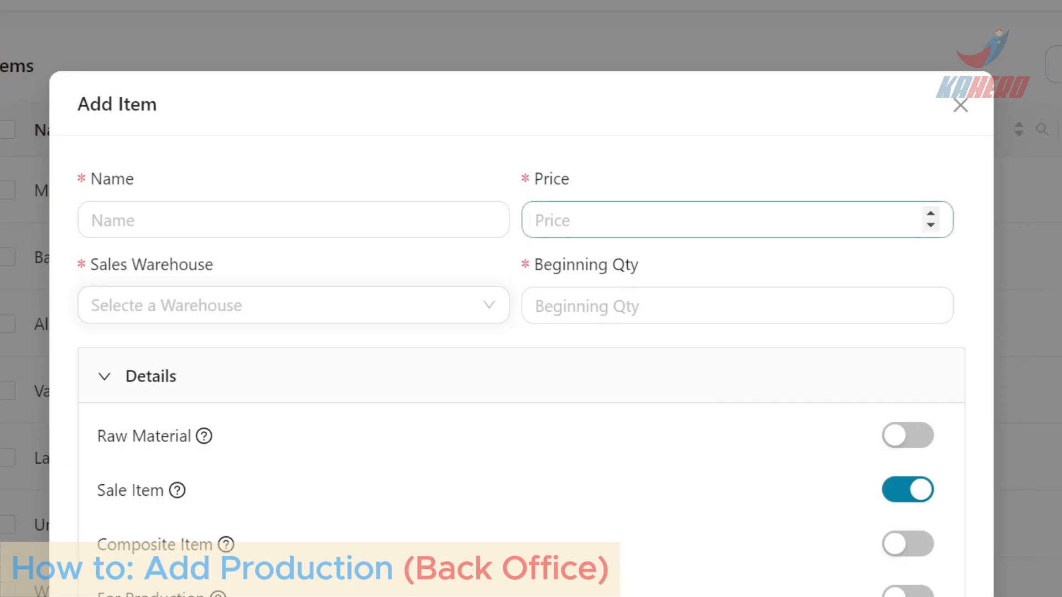
click(493, 213)
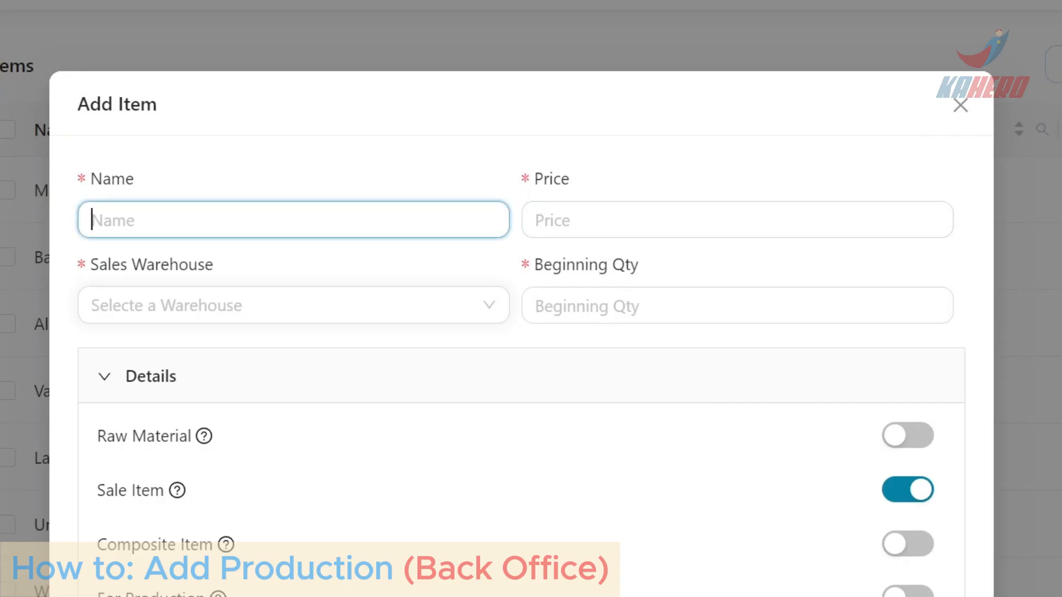
text(White Cake)
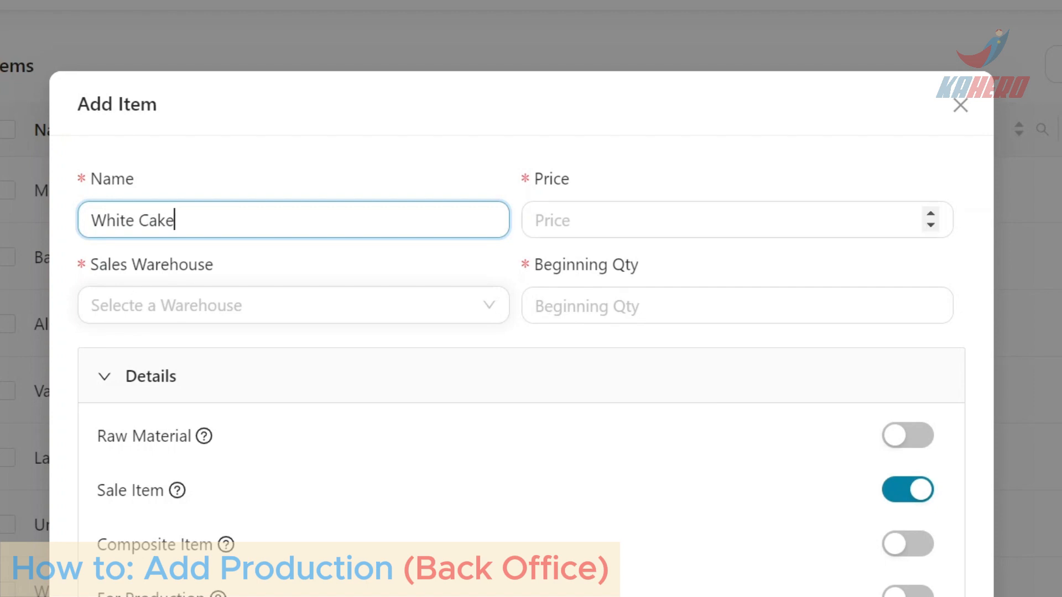
click(620, 220)
text(150)
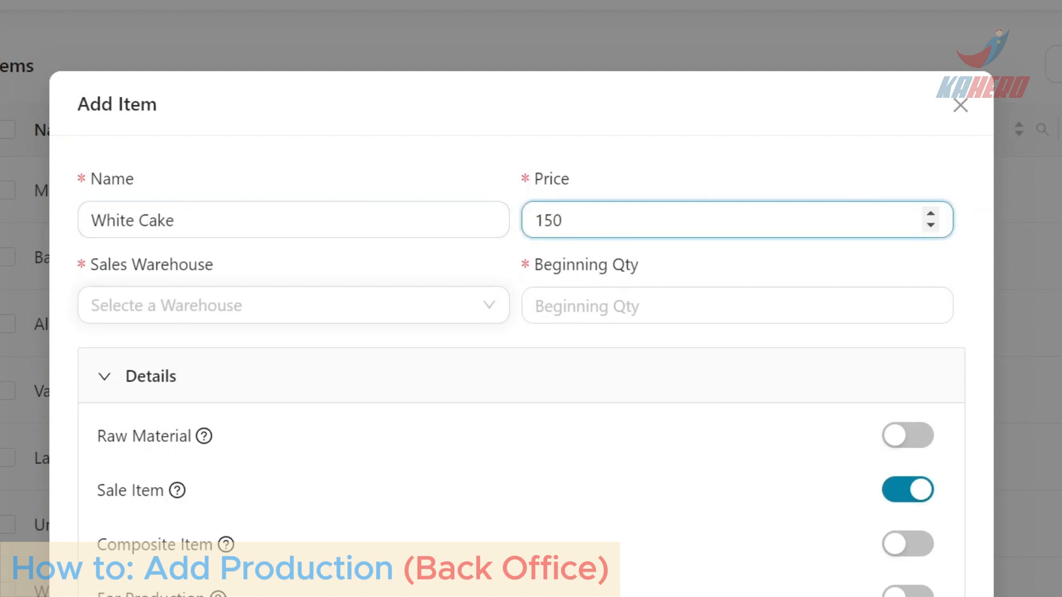
Set White Cake's sales warehouse to Bonifacio and its beginning quantity to 0
click(488, 304)
drag(502, 375, 470, 502)
click(182, 595)
key(Tab)
text(0)
scroll(765, 372, down, 2)
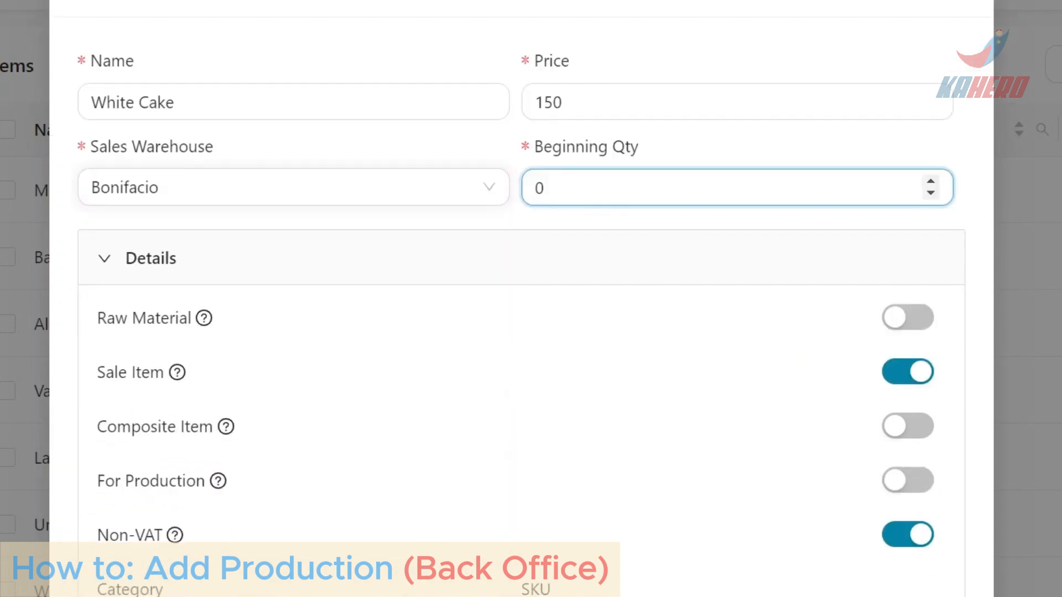
In White Cake's details, enable Composite Item and For Production and set the category to Cakes
click(903, 434)
click(903, 538)
scroll(770, 469, down, 5)
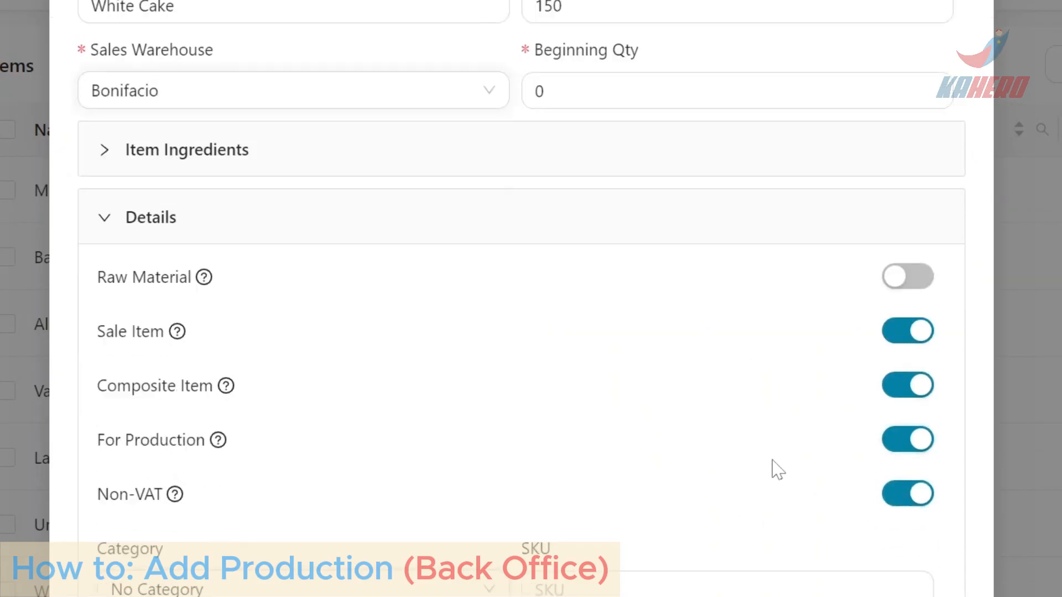
click(232, 449)
click(232, 249)
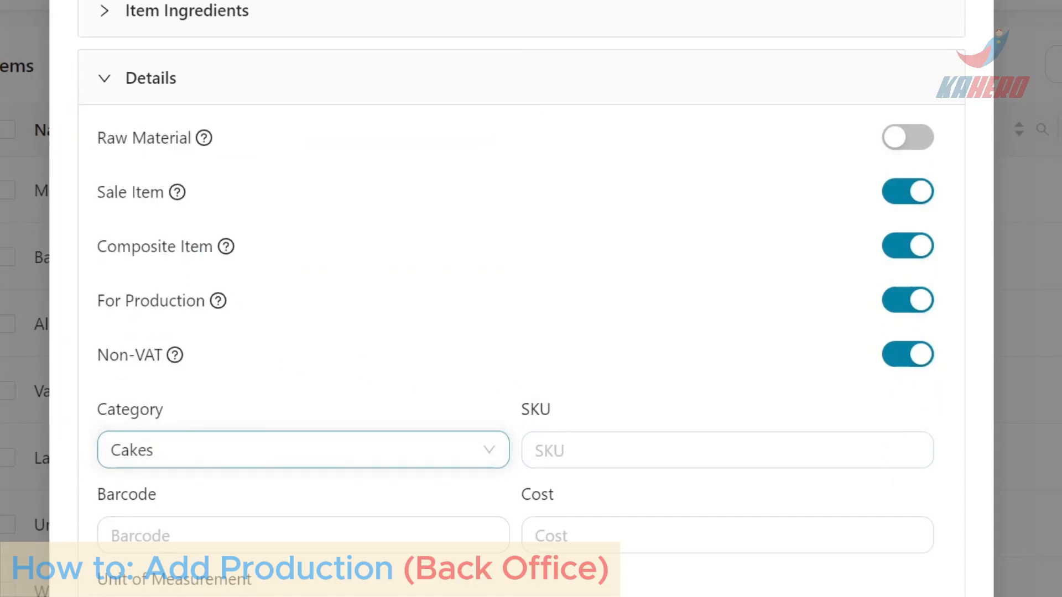
scroll(513, 592, down, 2)
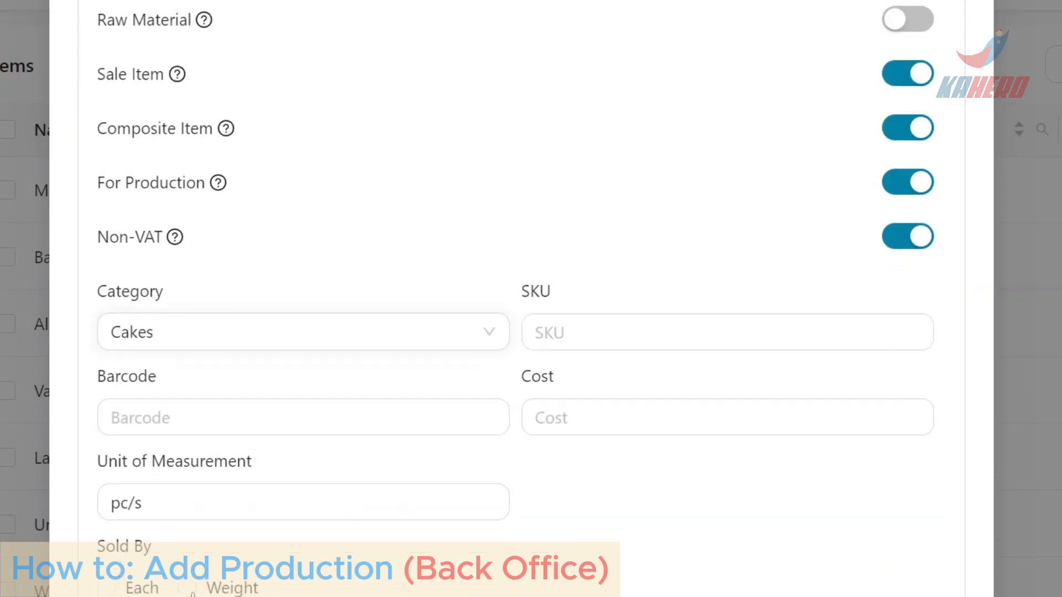
Add the raw material Milk with a quantity of 120 to White Cake's item ingredients
scroll(517, 528, up, 6)
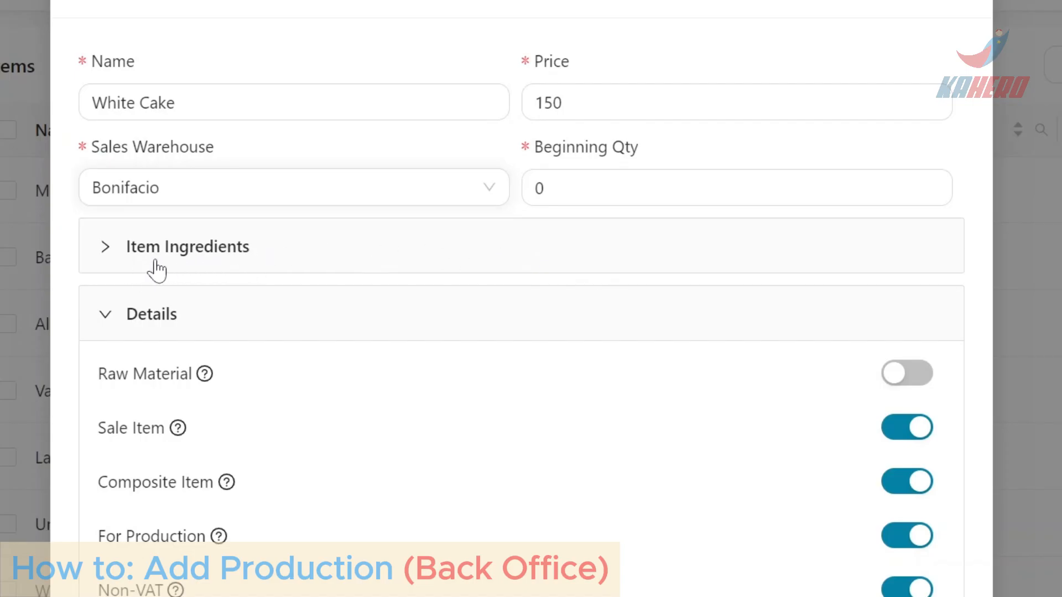
click(280, 260)
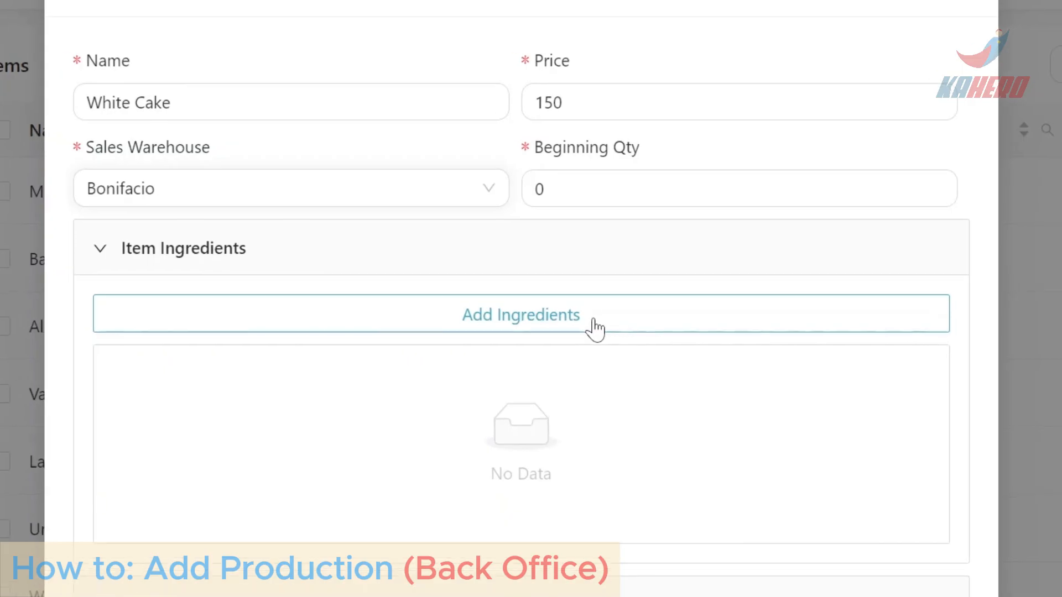
click(595, 326)
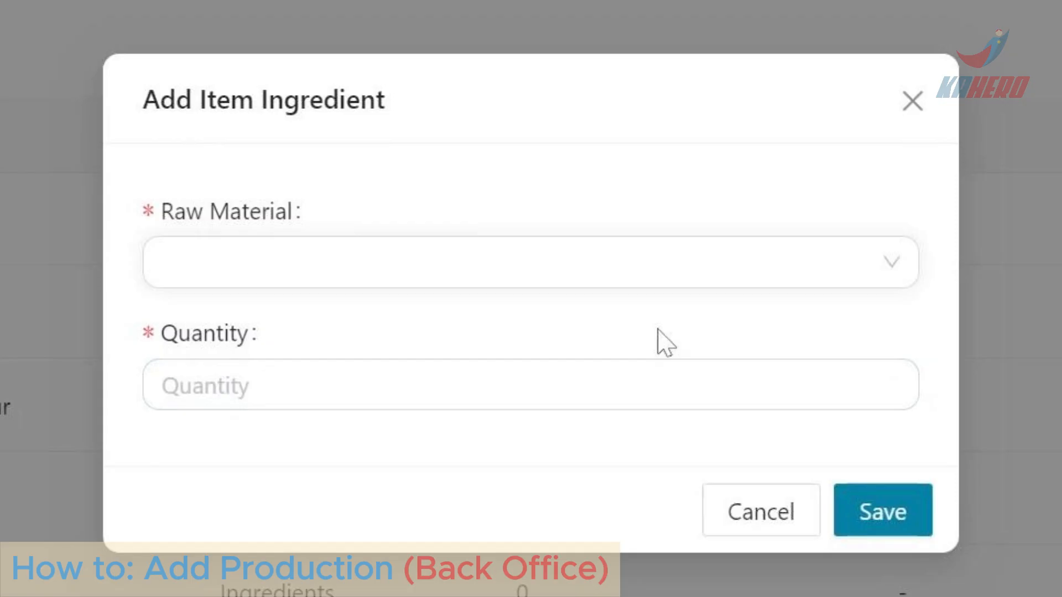
click(658, 262)
click(754, 339)
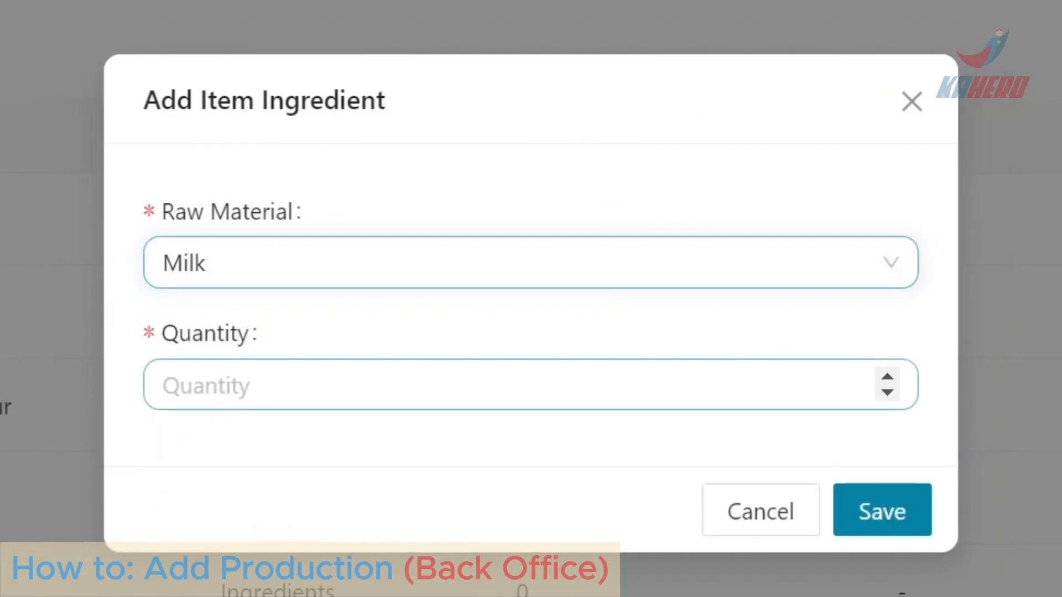
key(Tab)
text(120)
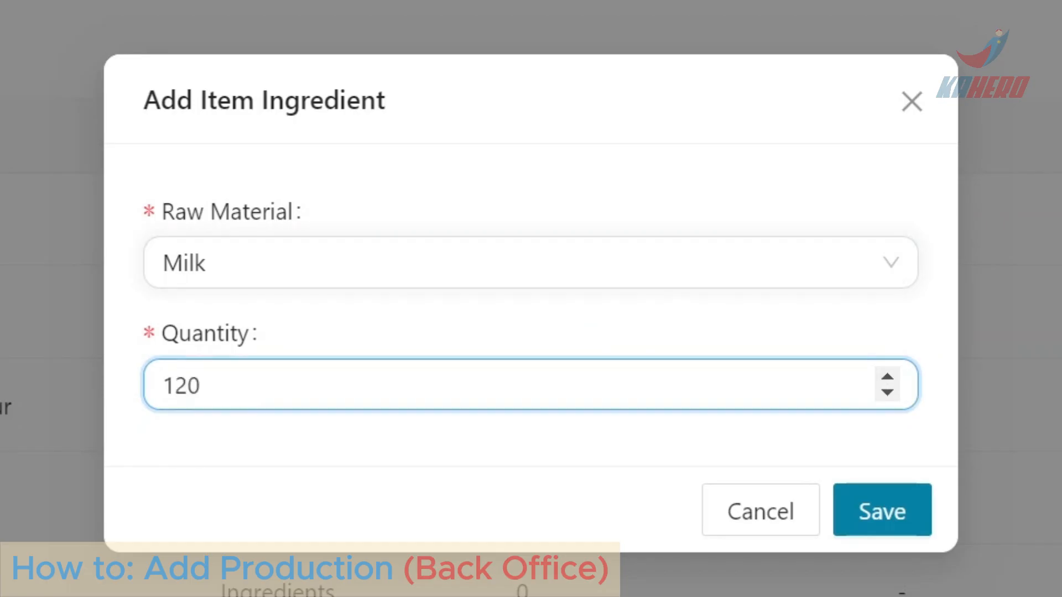
click(550, 453)
click(864, 535)
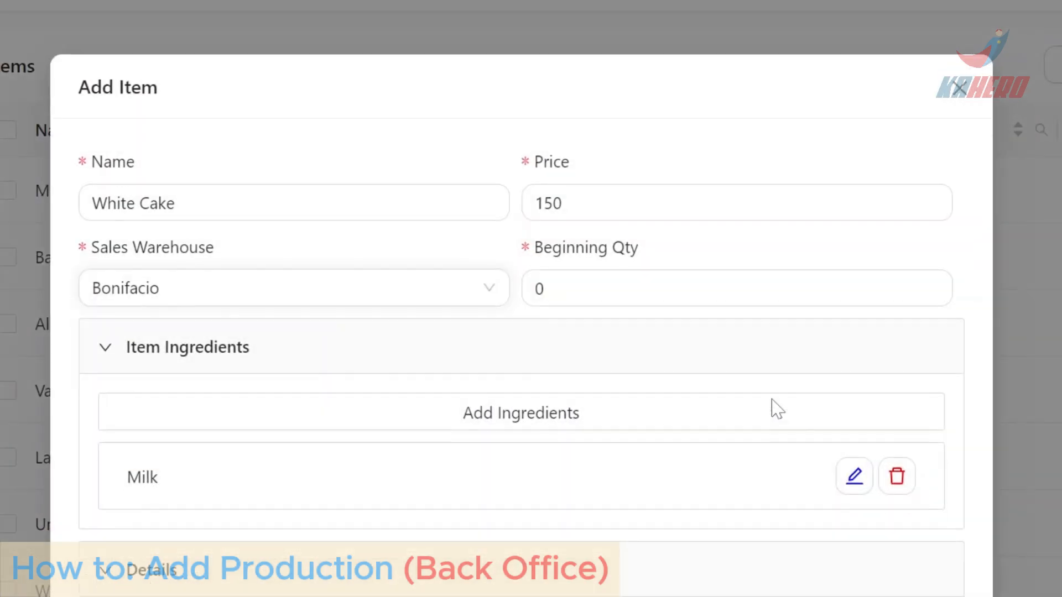
Collapse White Cake's Details section below the ingredient list and save the new item
scroll(777, 409, down, 2)
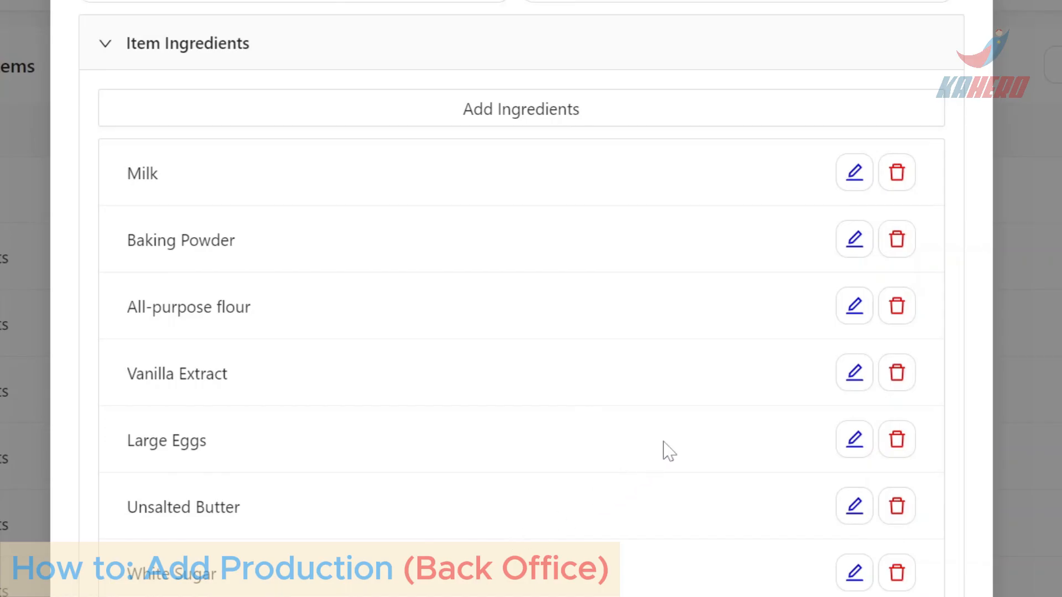
scroll(693, 432, down, 5)
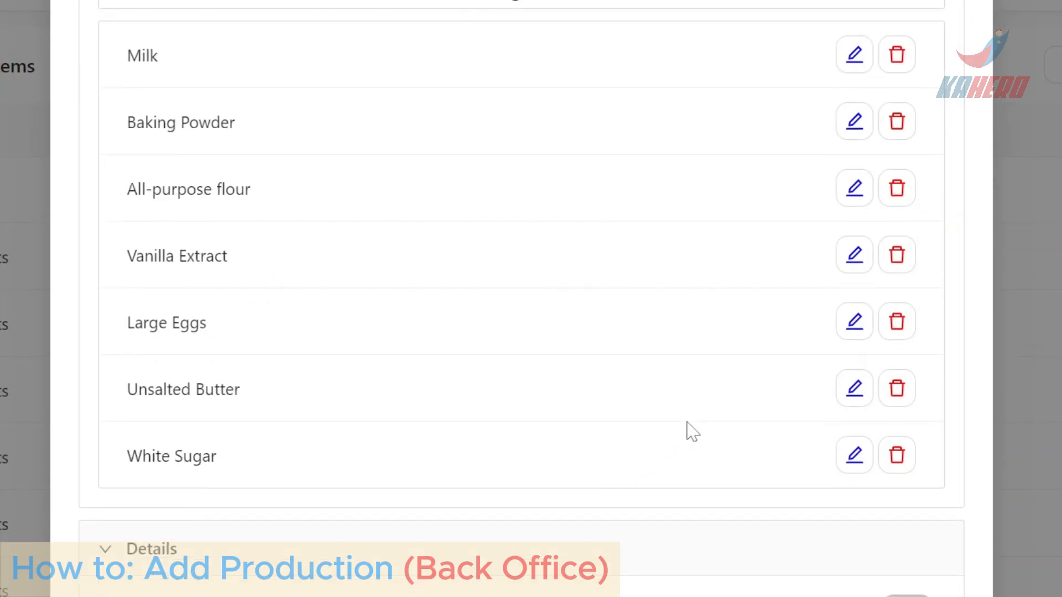
click(689, 433)
scroll(684, 406, down, 4)
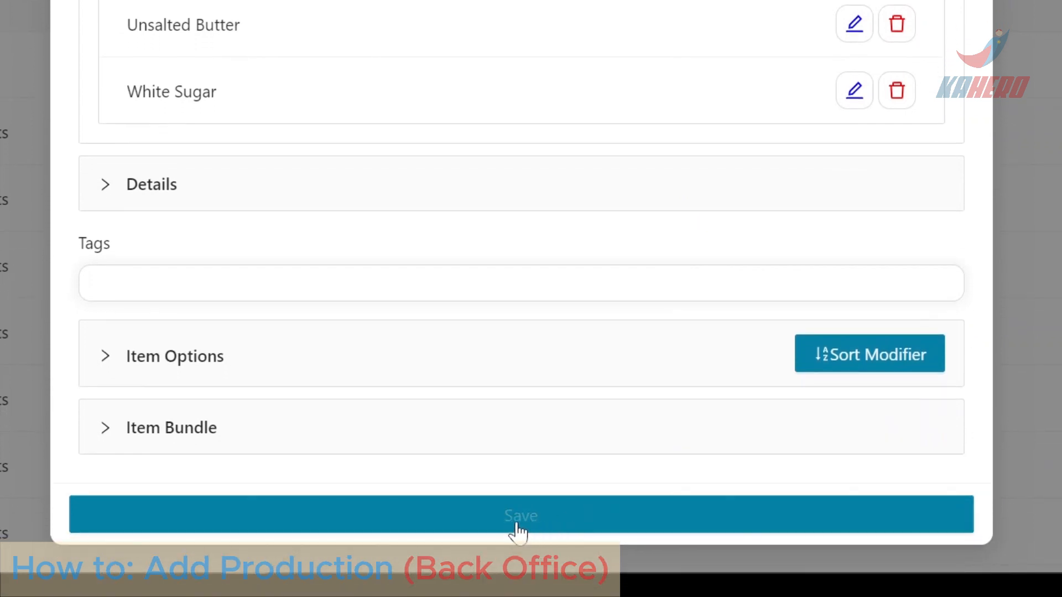
click(518, 528)
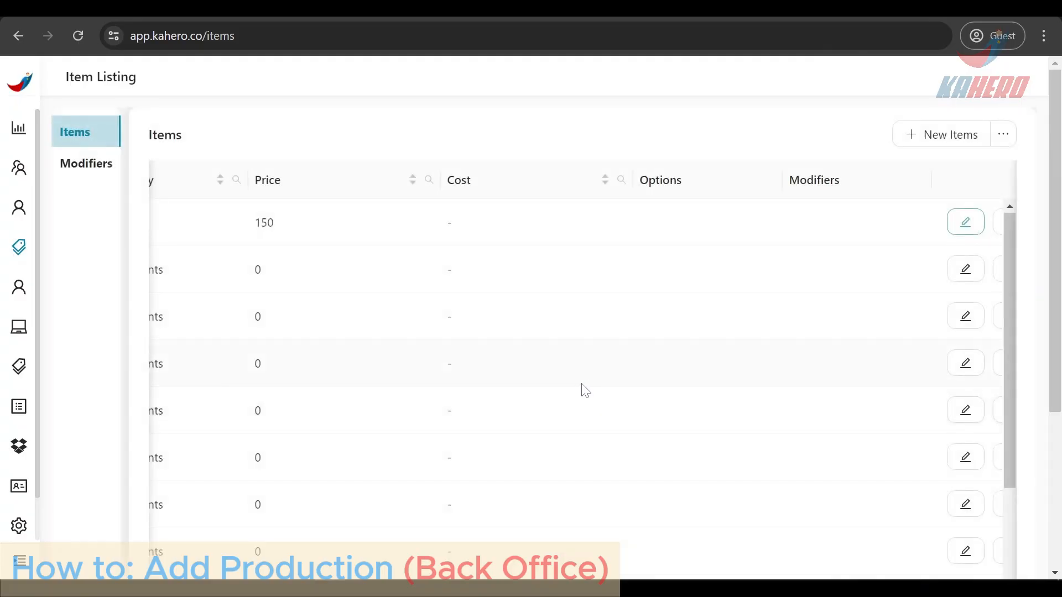
middle_click(569, 380)
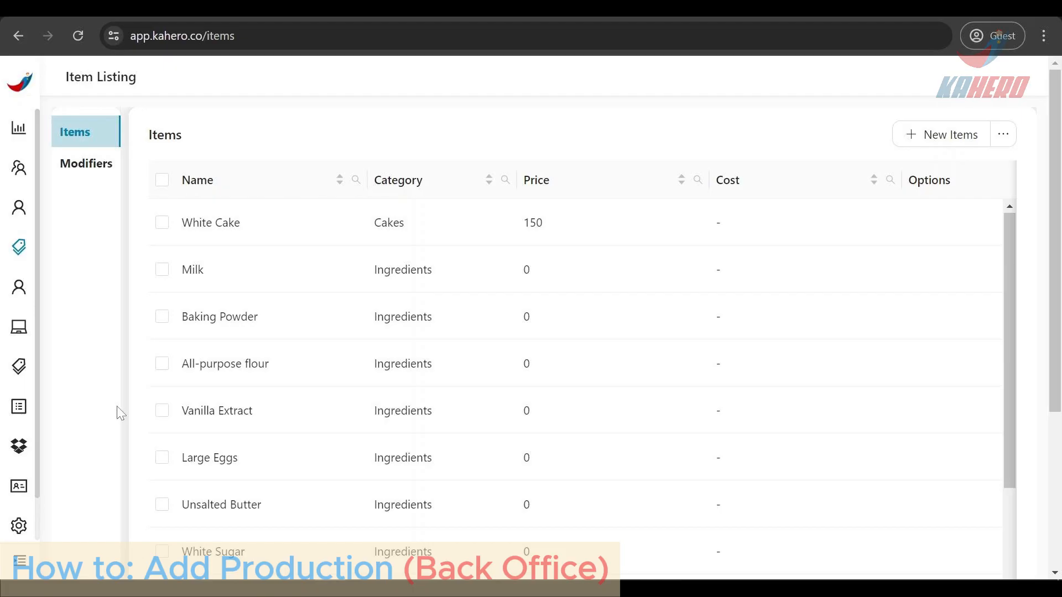
Open the inventory's Production list and start adding a new production
mouse_move(25, 456)
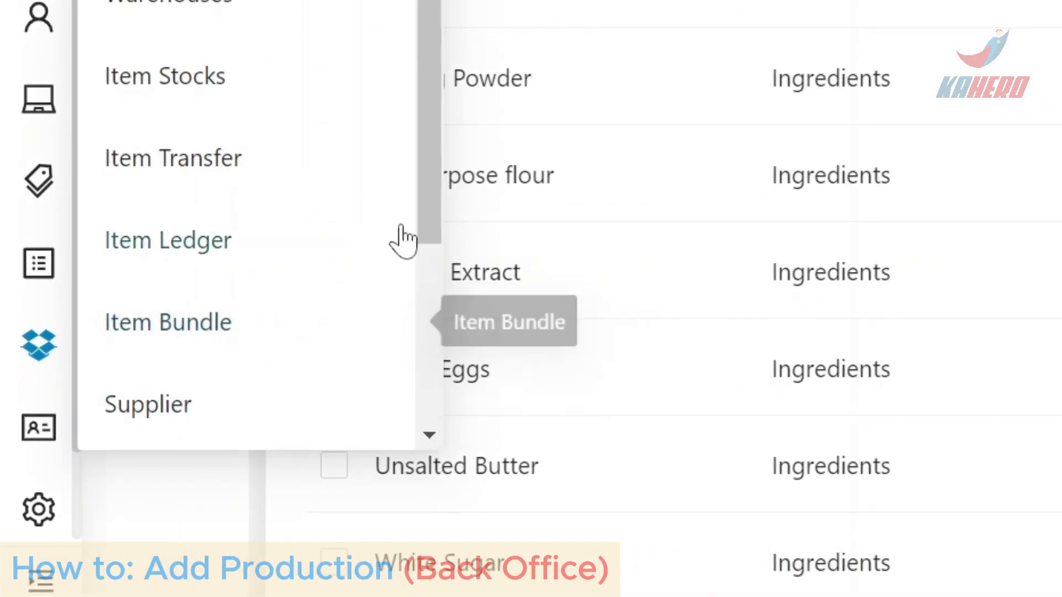
drag(431, 190, 416, 372)
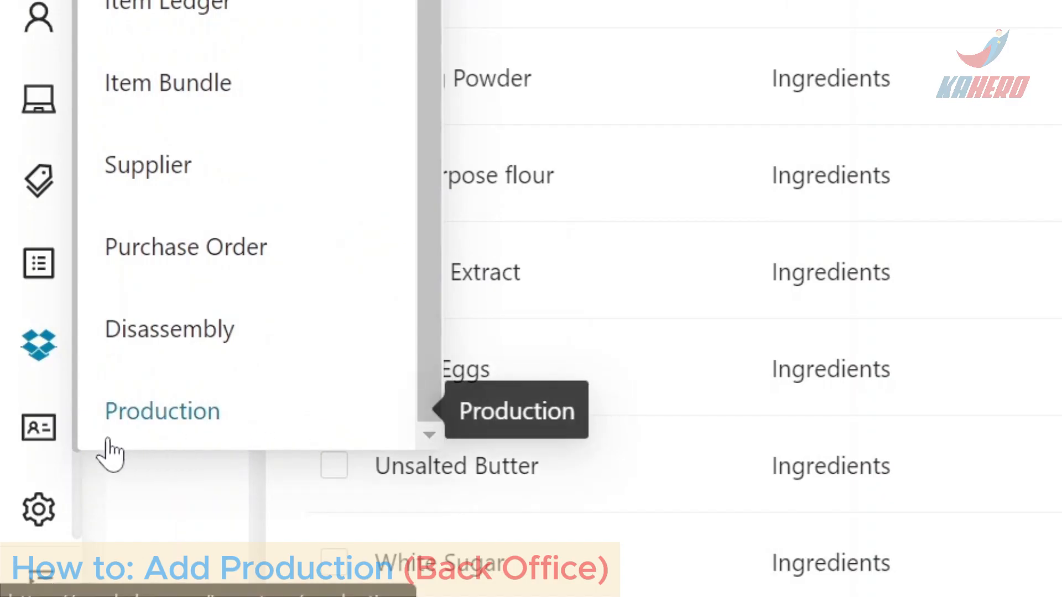
click(210, 427)
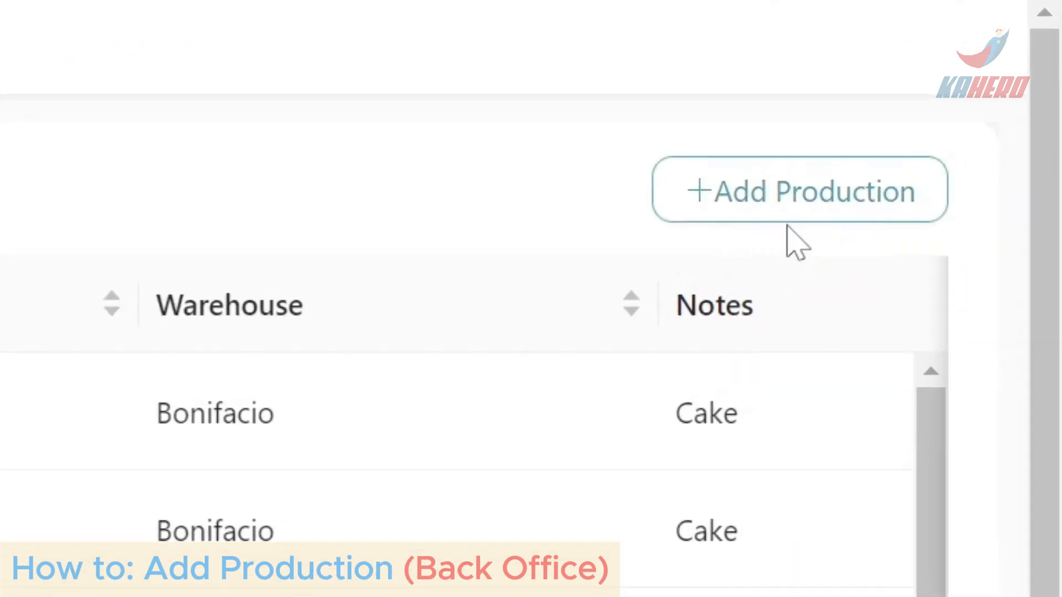
click(818, 206)
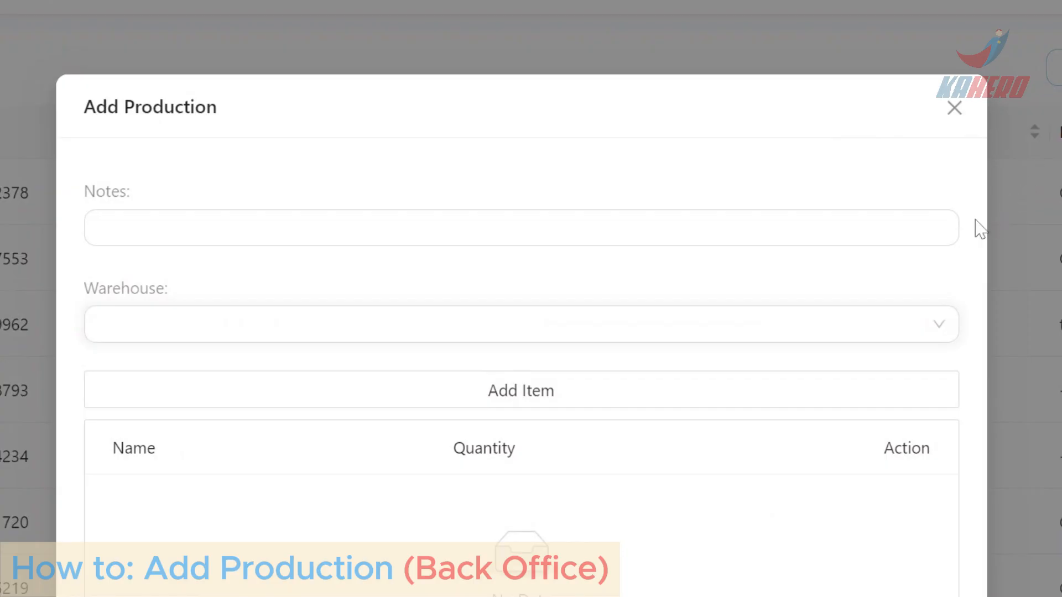
Enter Cake as the production's notes and set its warehouse to Bonifacio
scroll(979, 230, down, 1)
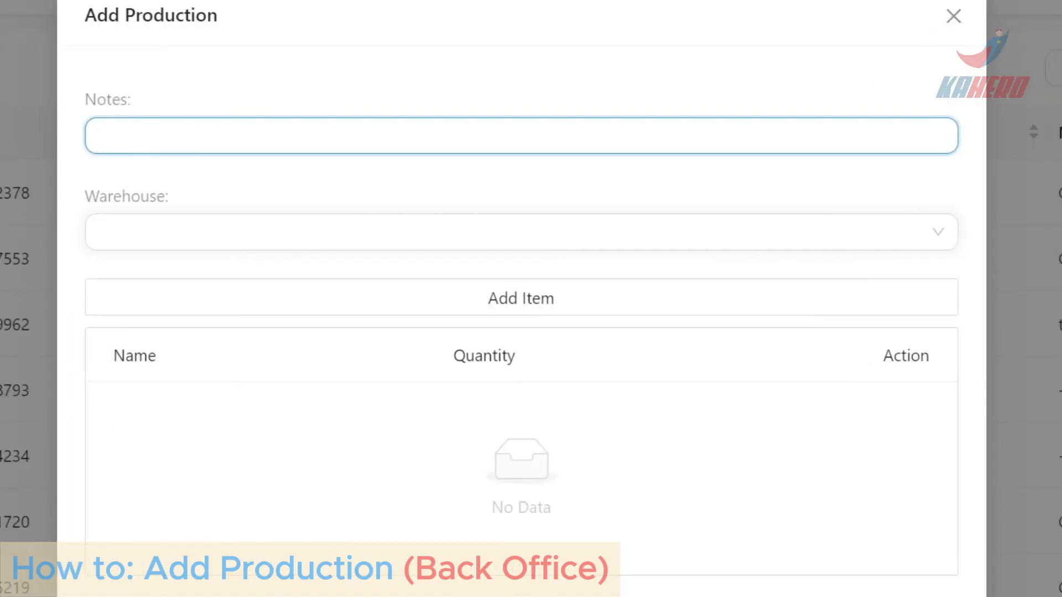
click(884, 233)
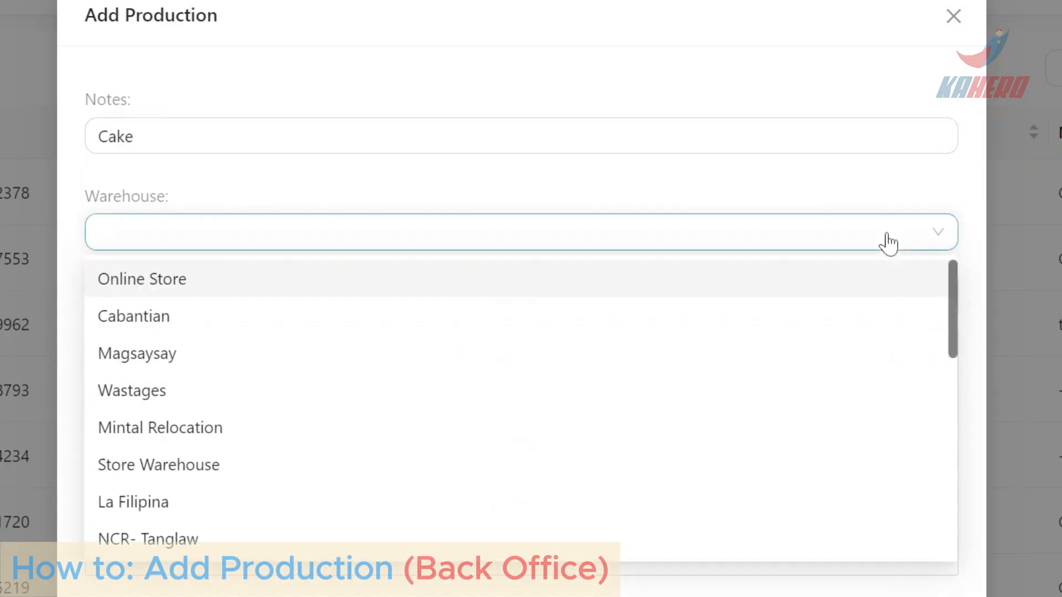
drag(951, 339, 935, 426)
scroll(934, 426, down, 2)
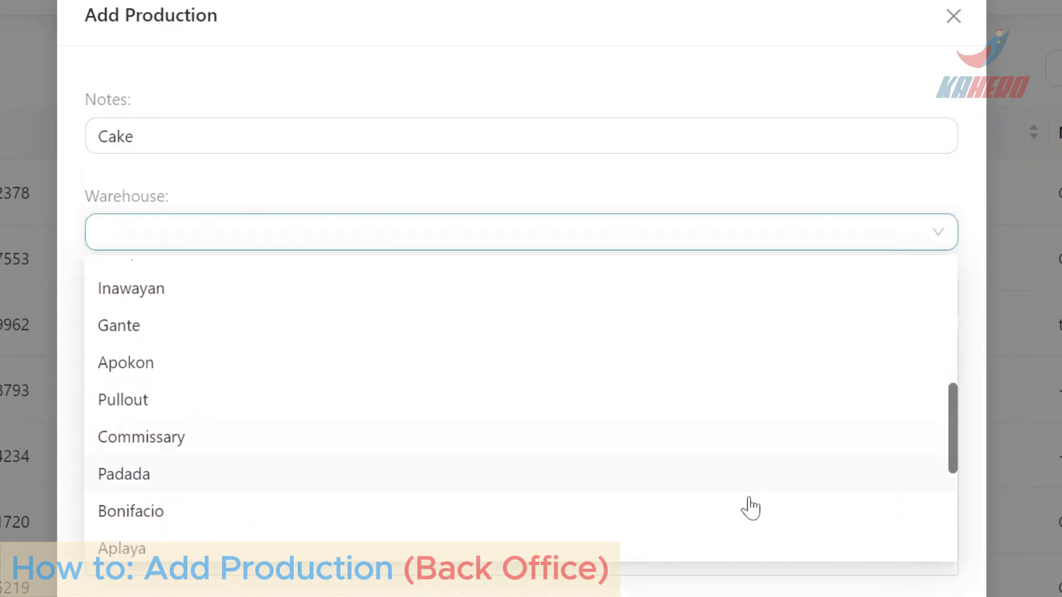
click(194, 517)
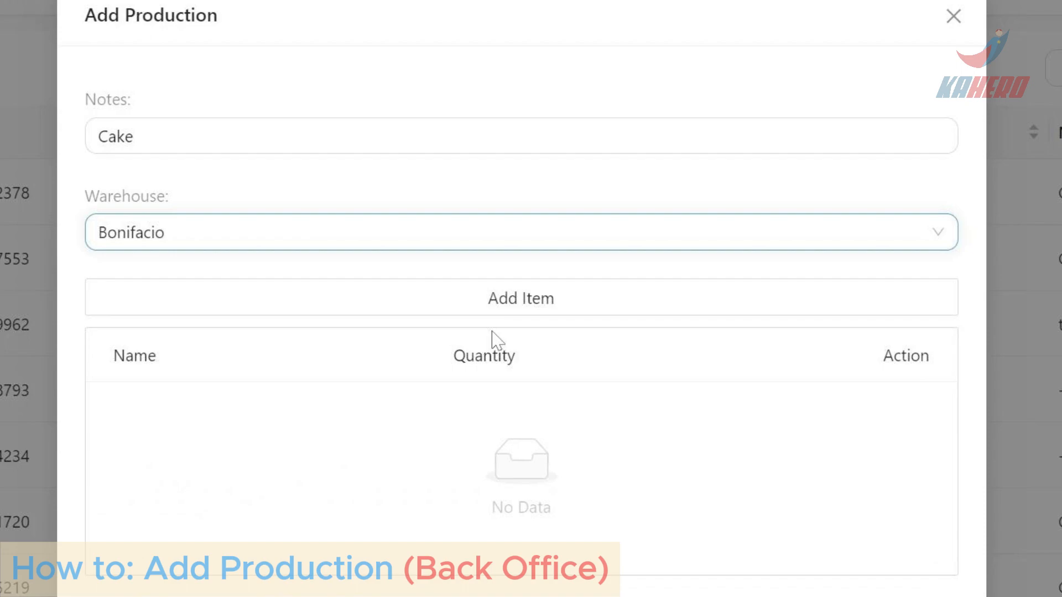
Add White Cake with a quantity of 30 as a production item and save the production
click(498, 311)
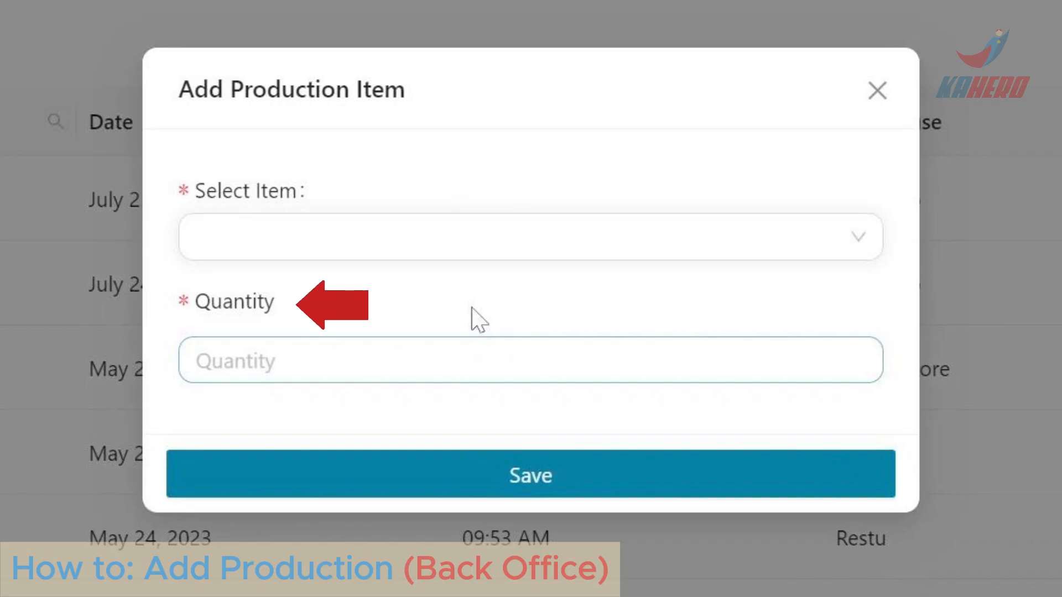
click(433, 247)
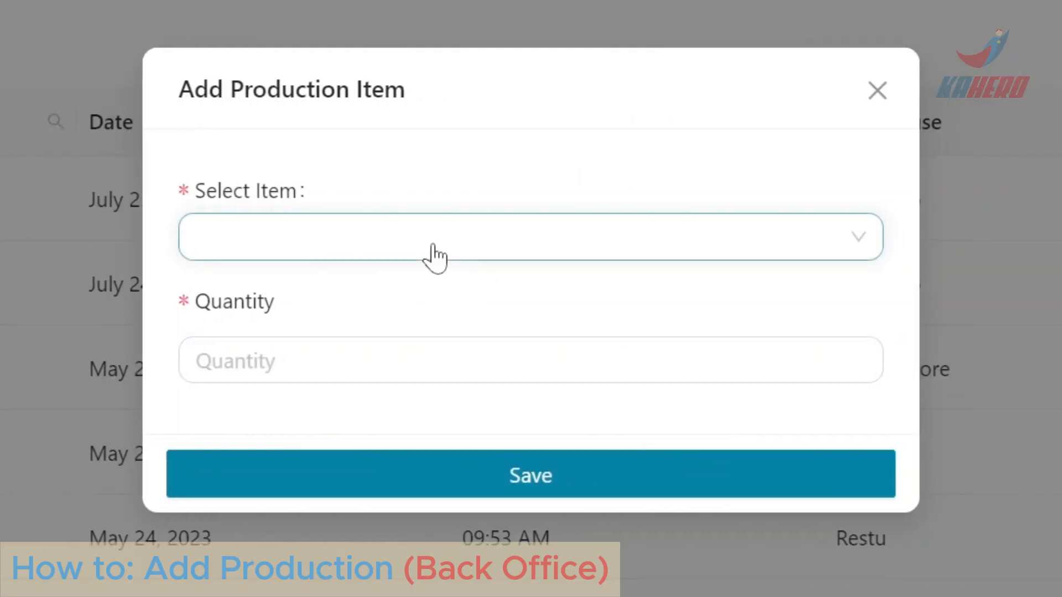
click(433, 247)
click(433, 247)
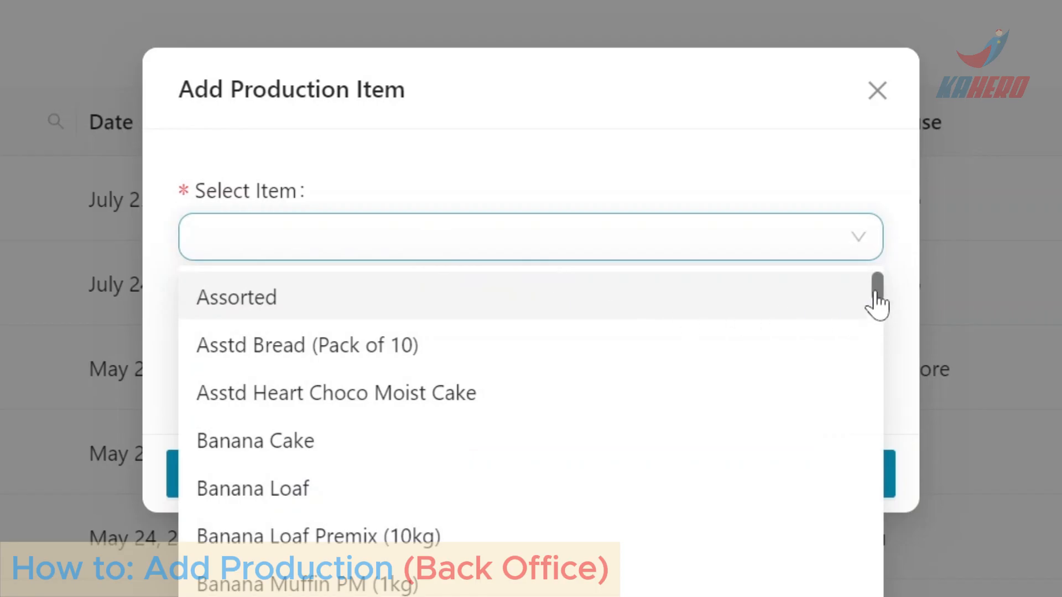
drag(875, 293, 856, 596)
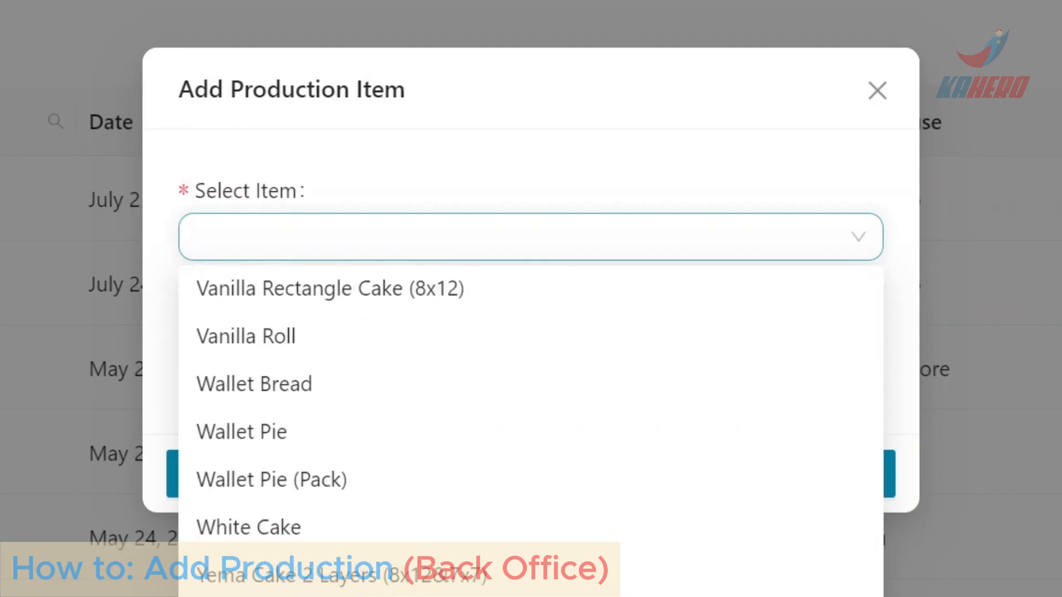
click(384, 531)
key(Tab)
text(30)
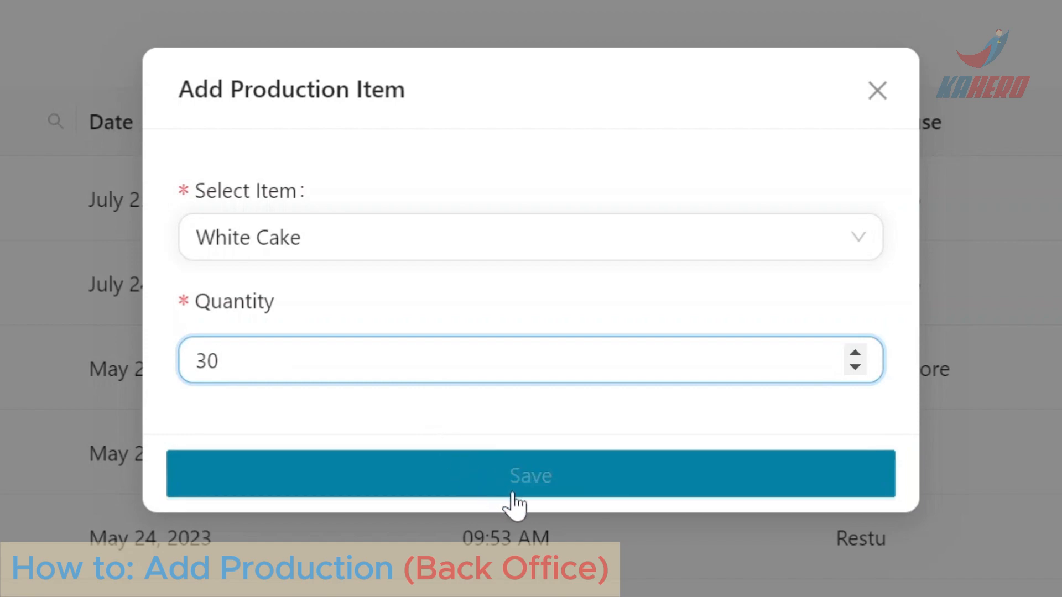
click(511, 499)
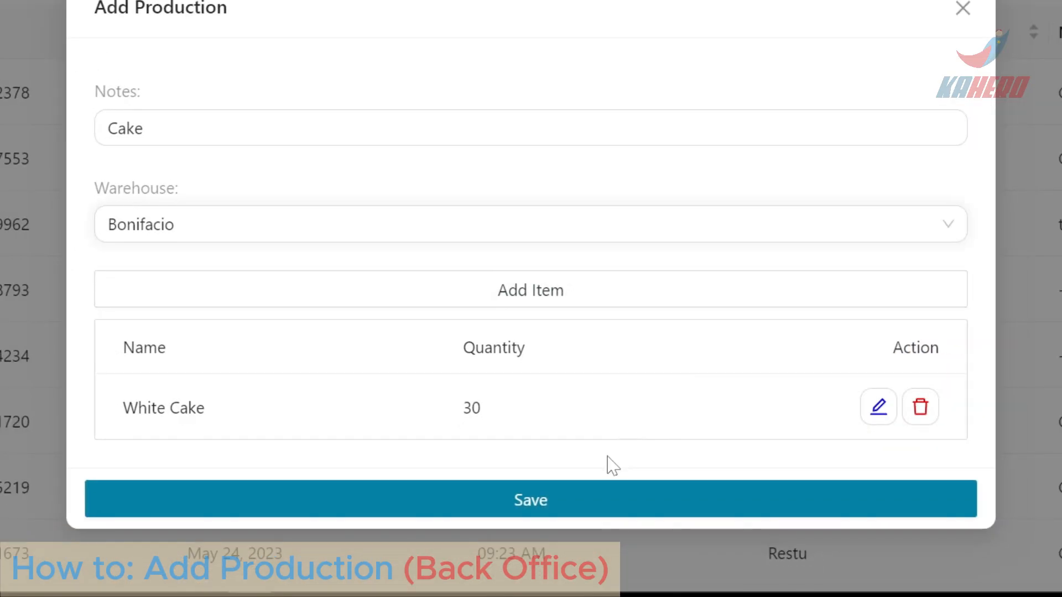
click(611, 498)
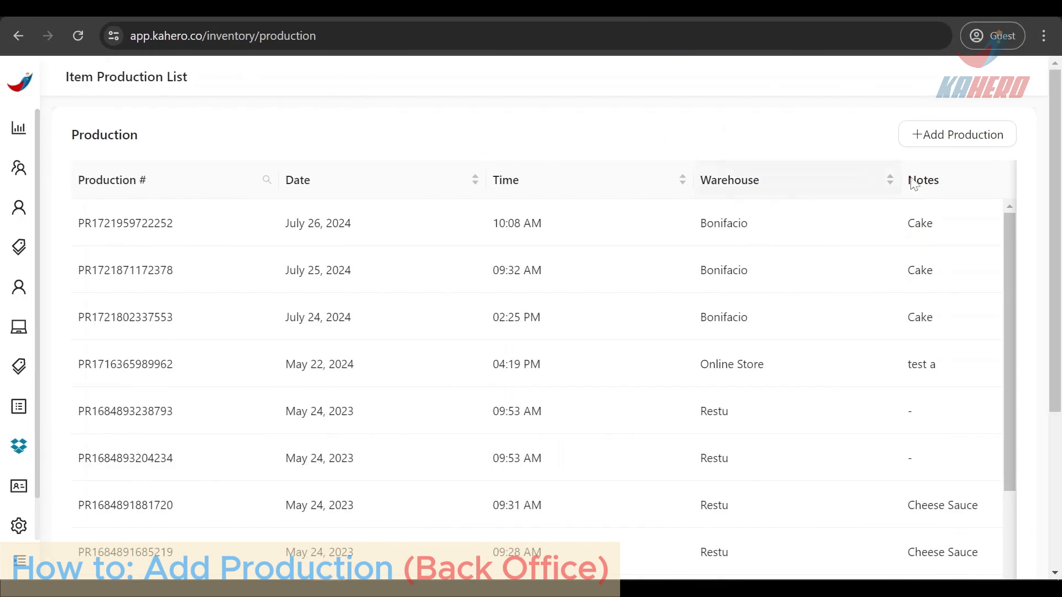
View the details of the newest Cake production in the production list
mouse_move(1055, 186)
mouse_down()
mouse_move(1060, 299)
mouse_move(1050, 186)
mouse_up()
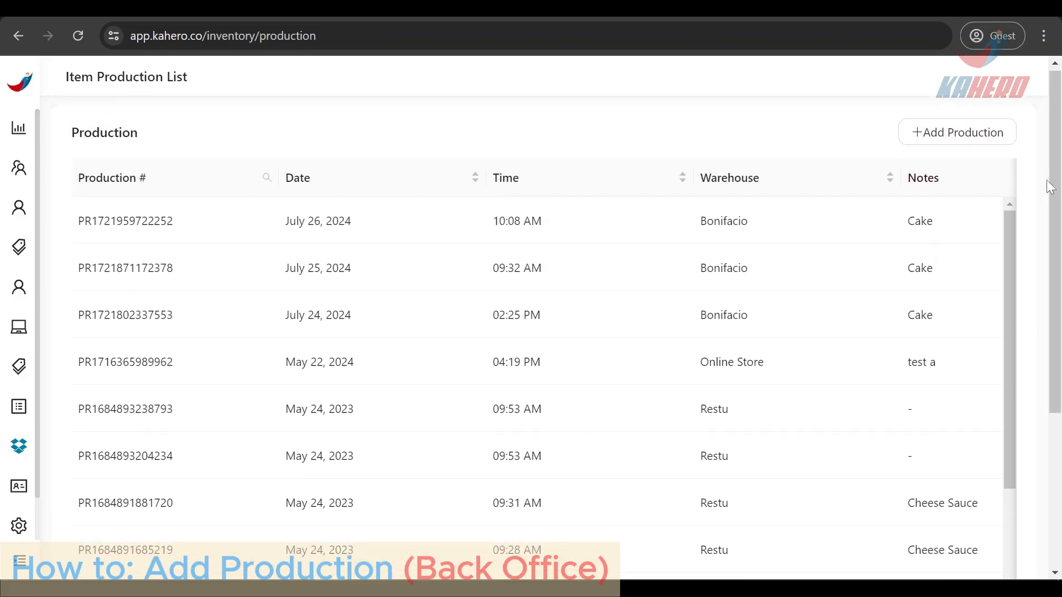
middle_click(855, 275)
scroll(900, 275, right, 5)
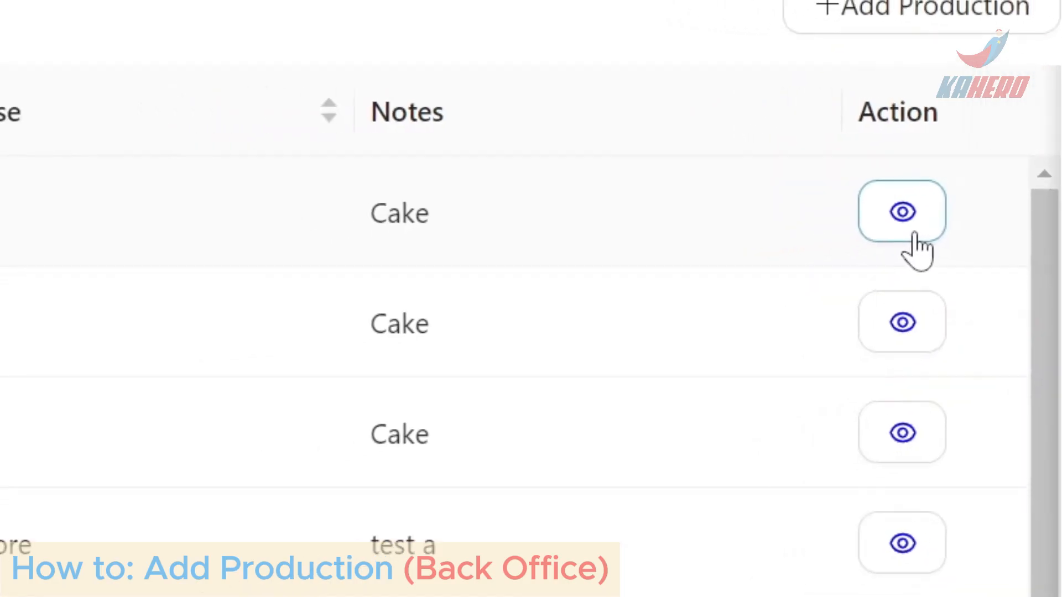
click(911, 233)
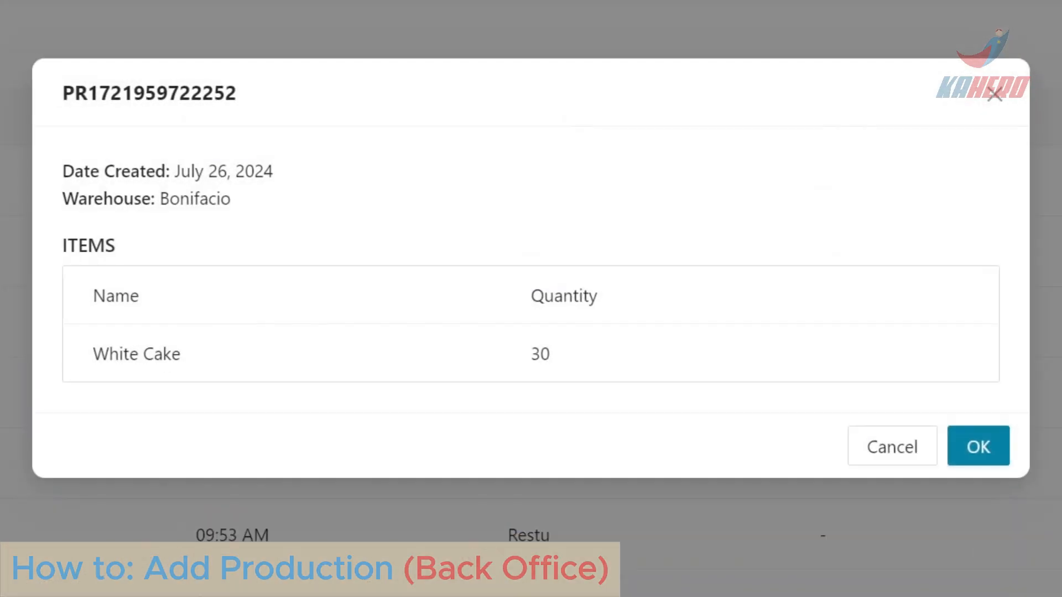